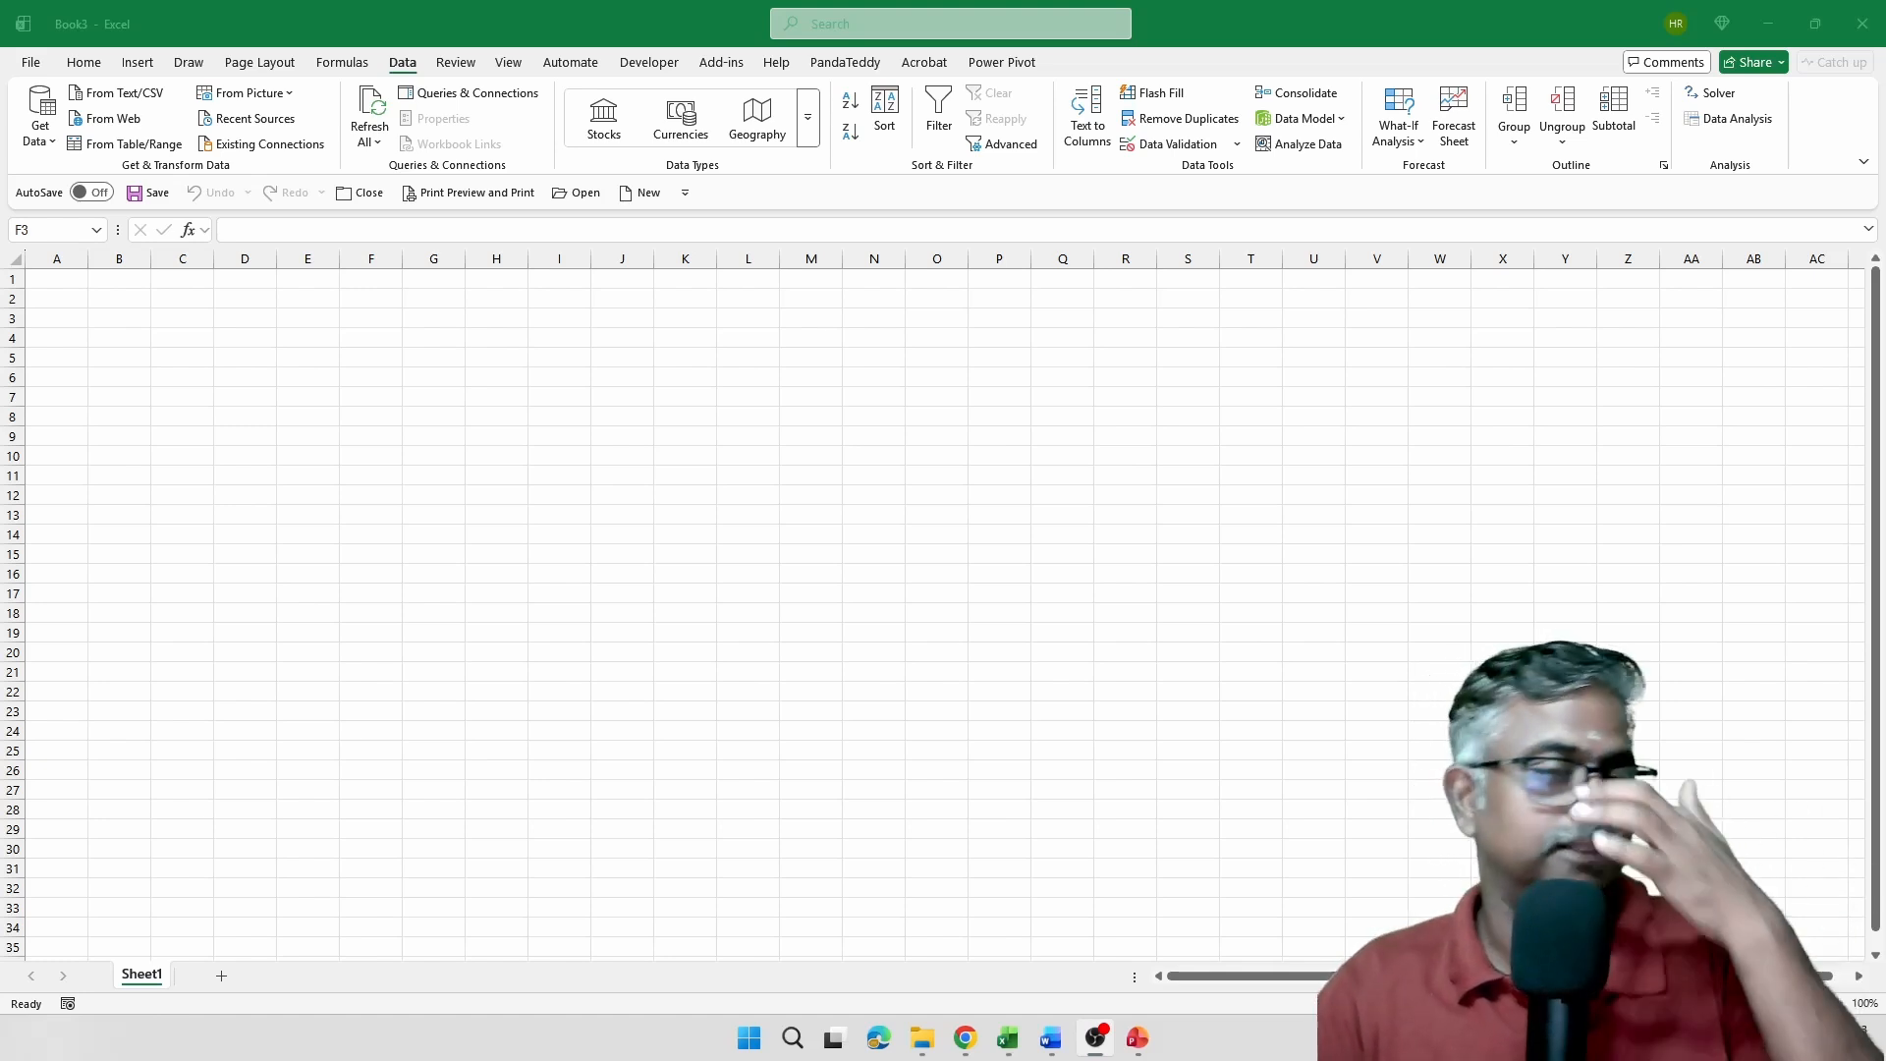
Launch the Power Query Editor from the blank workbook
click(315, 459)
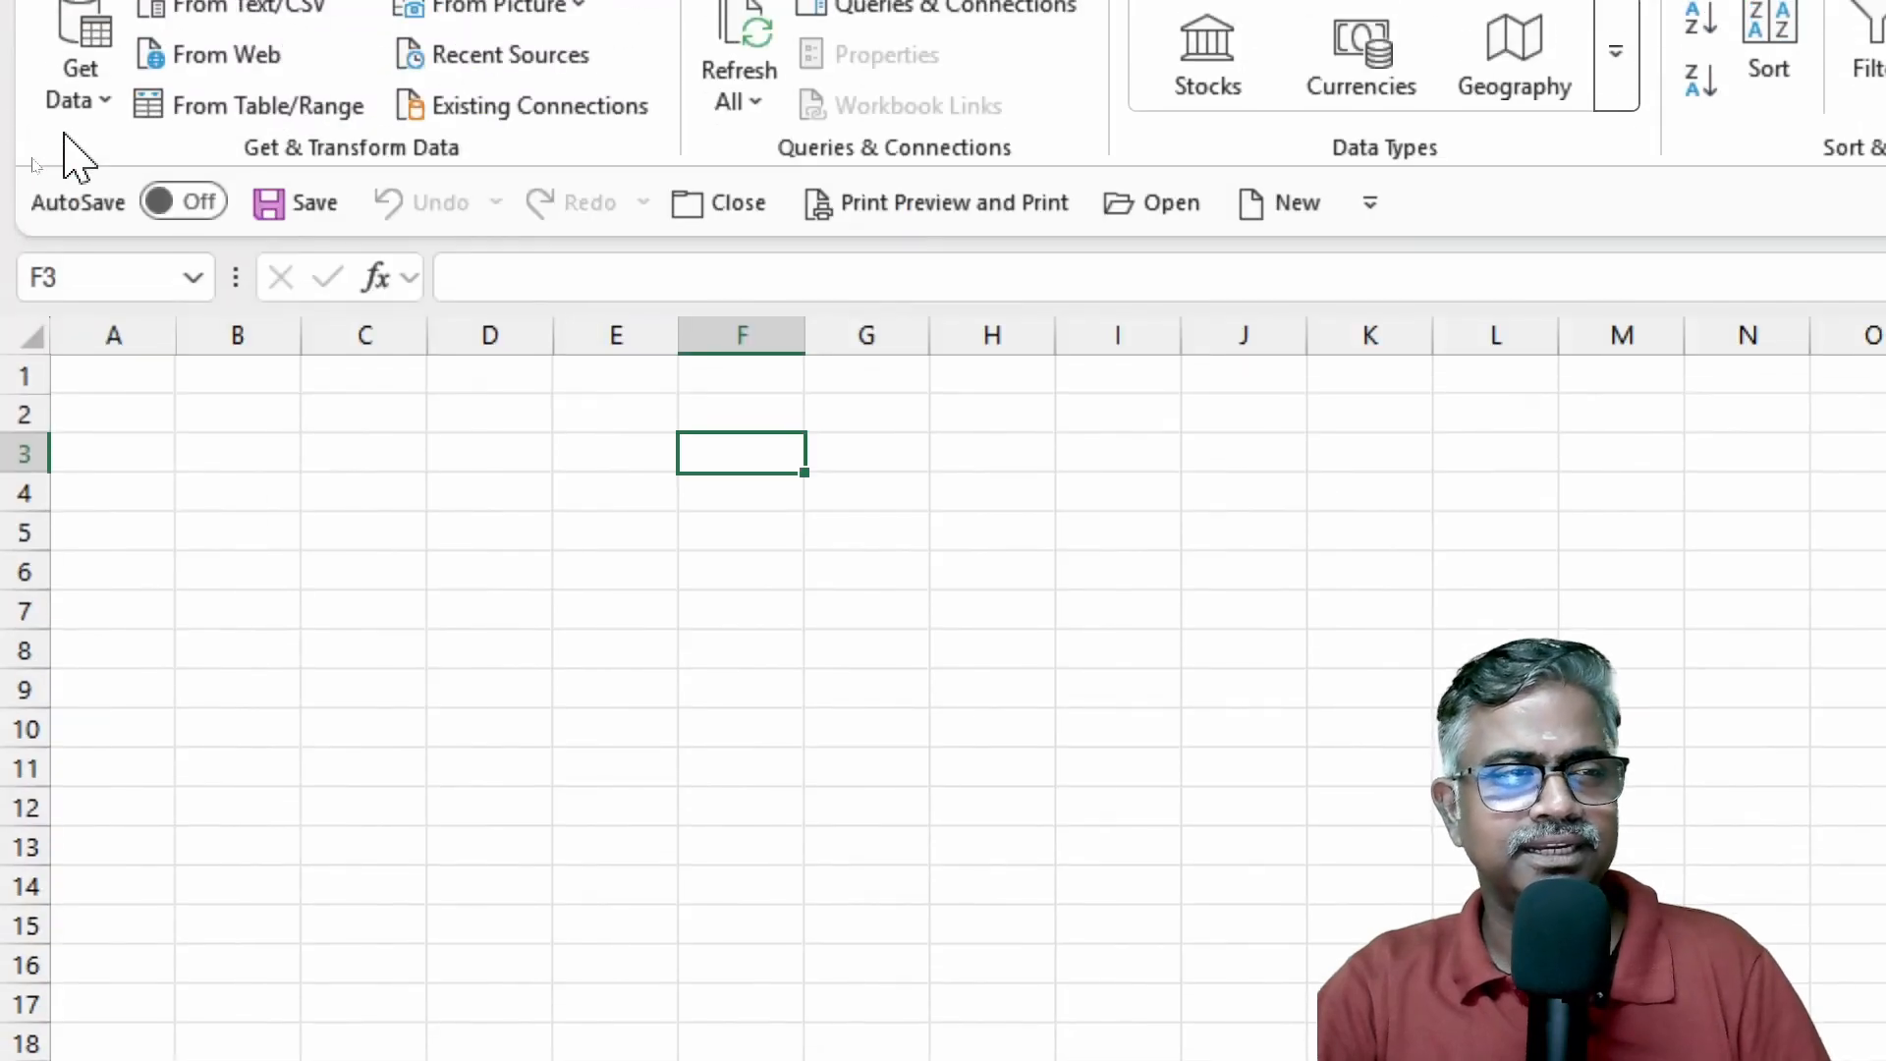
click(43, 138)
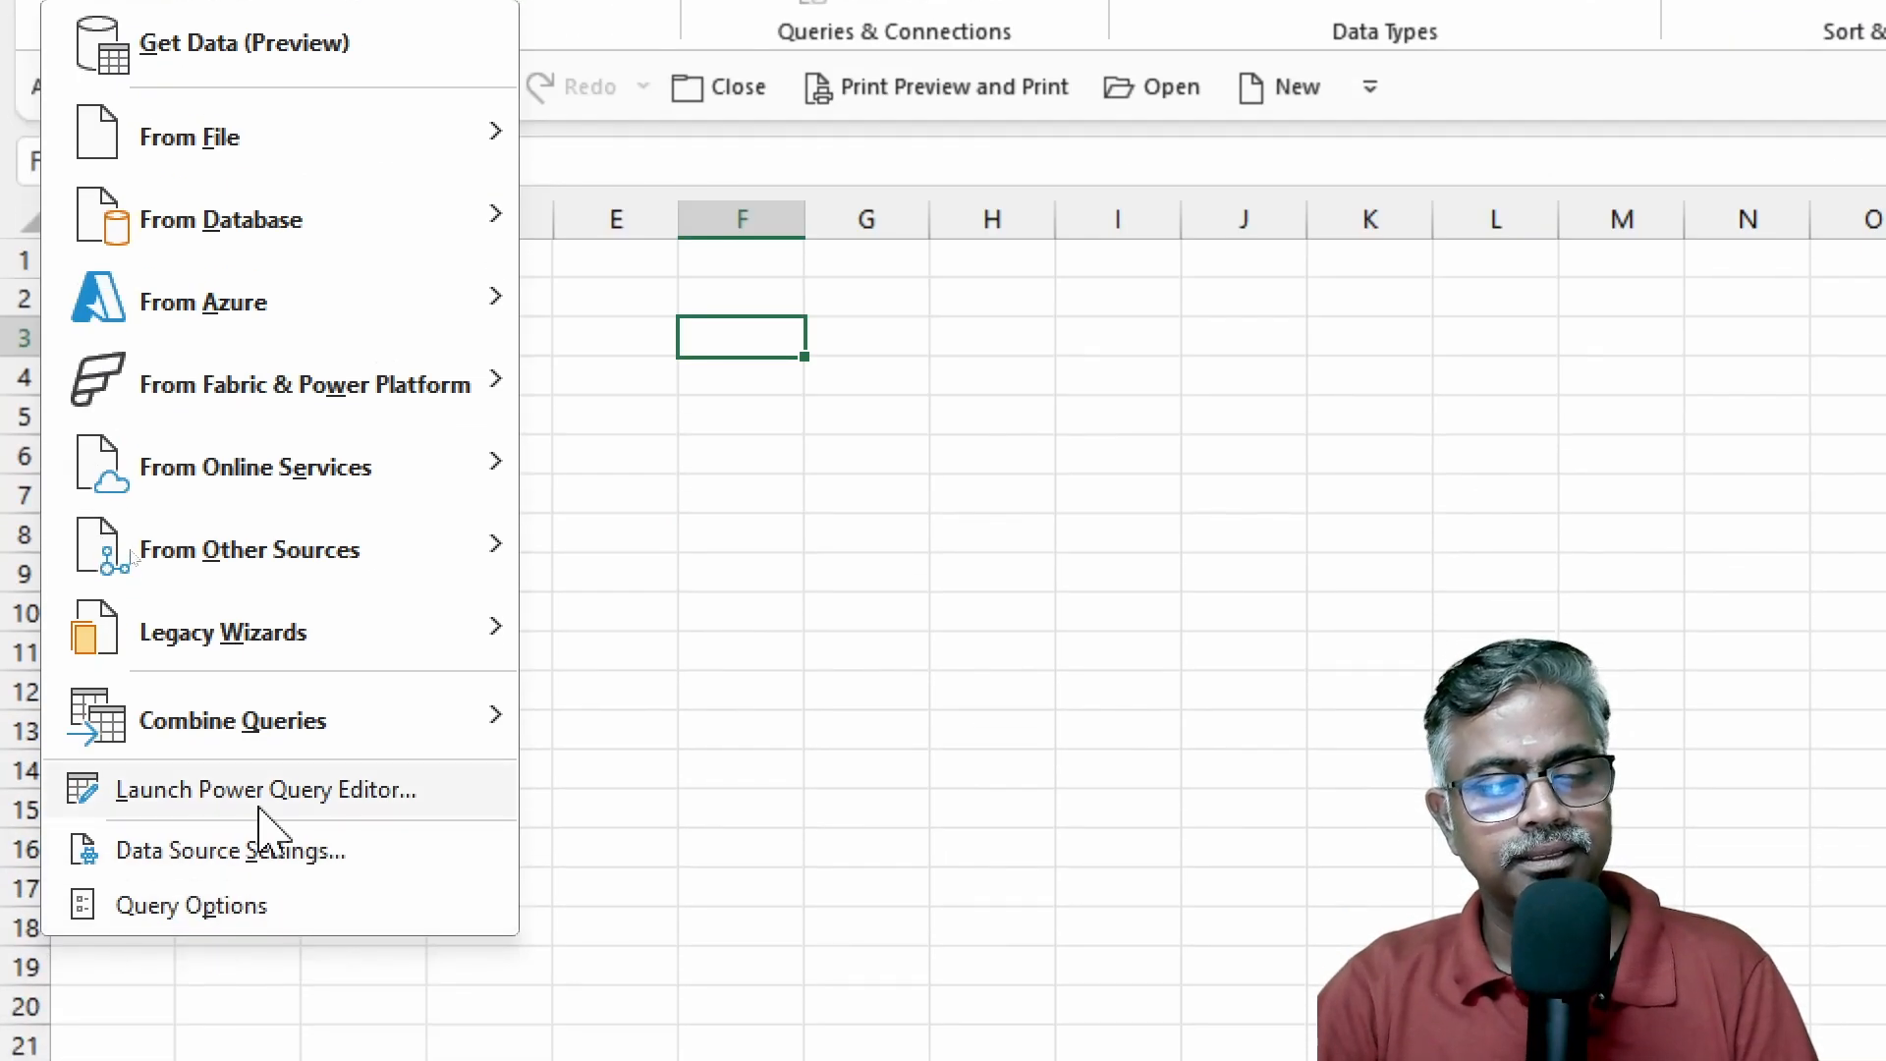
click(260, 801)
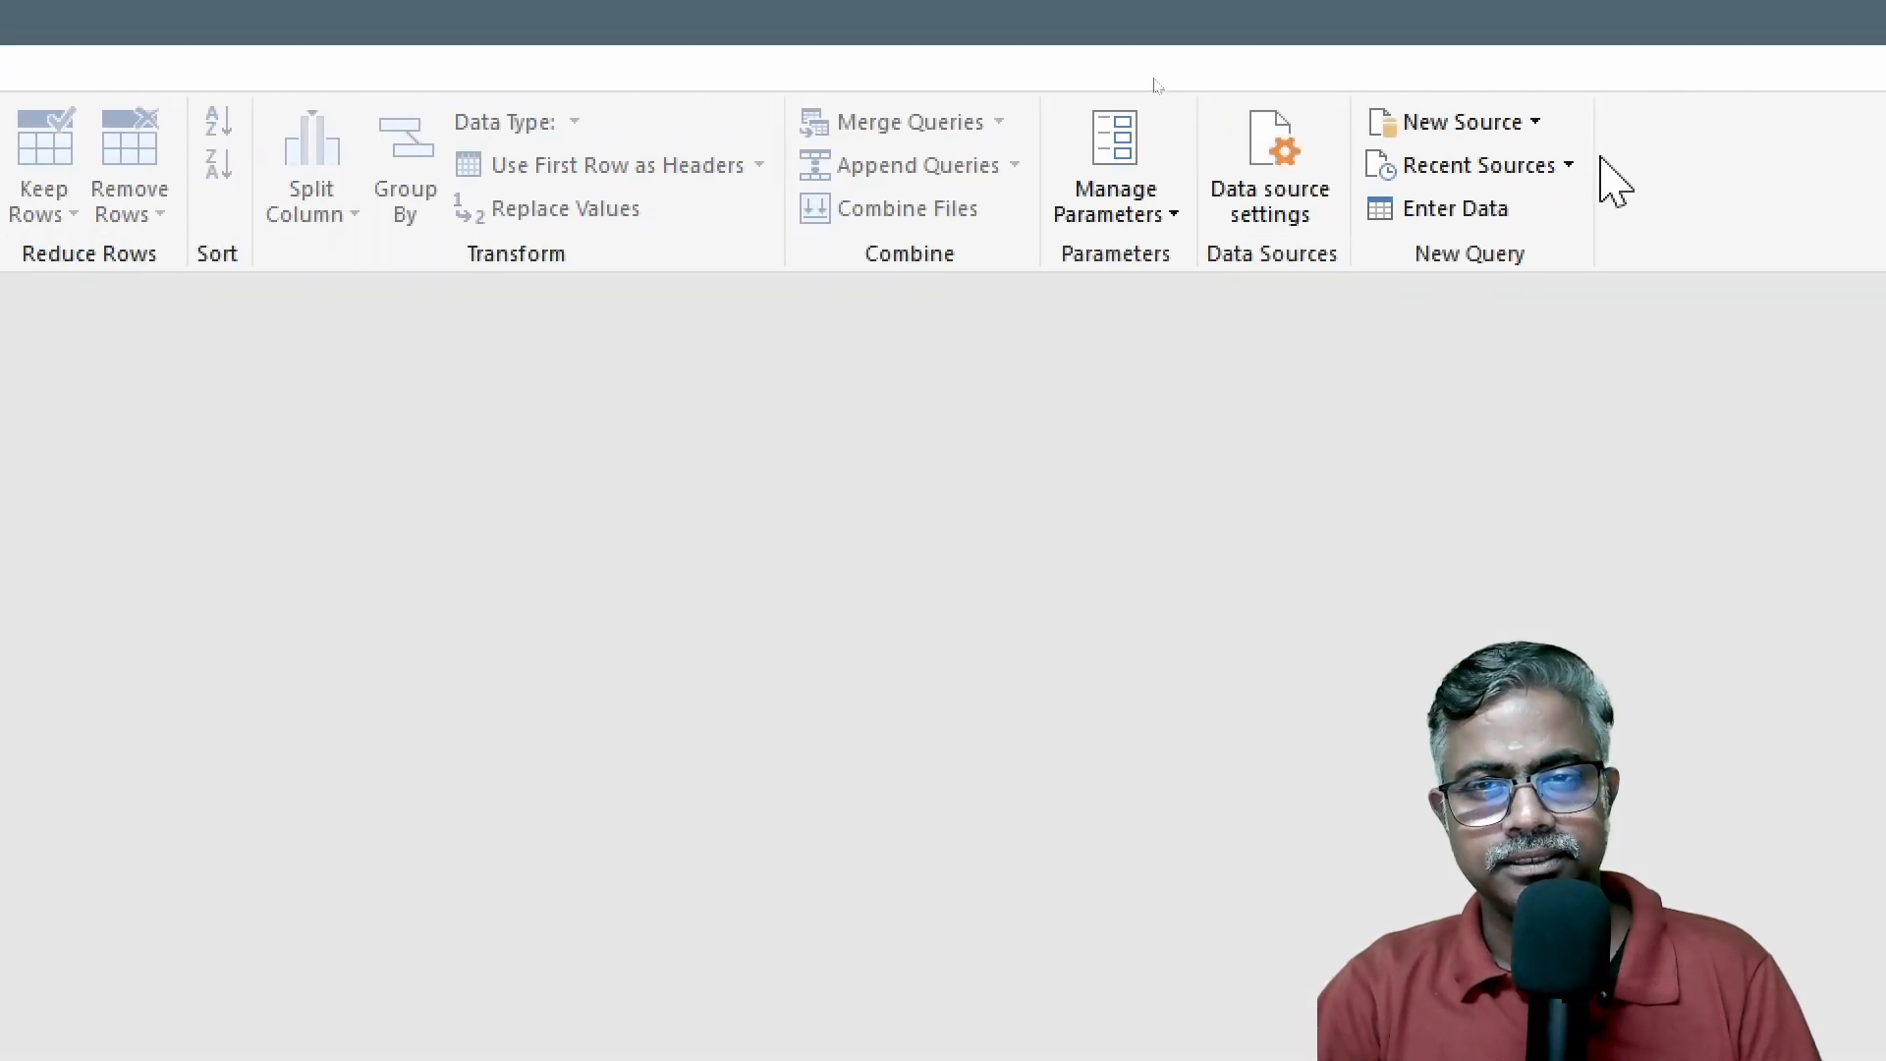
Add the Excel workbook Right Anti Join Dataset as a new query source
click(1536, 126)
mouse_move(1545, 177)
click(1660, 195)
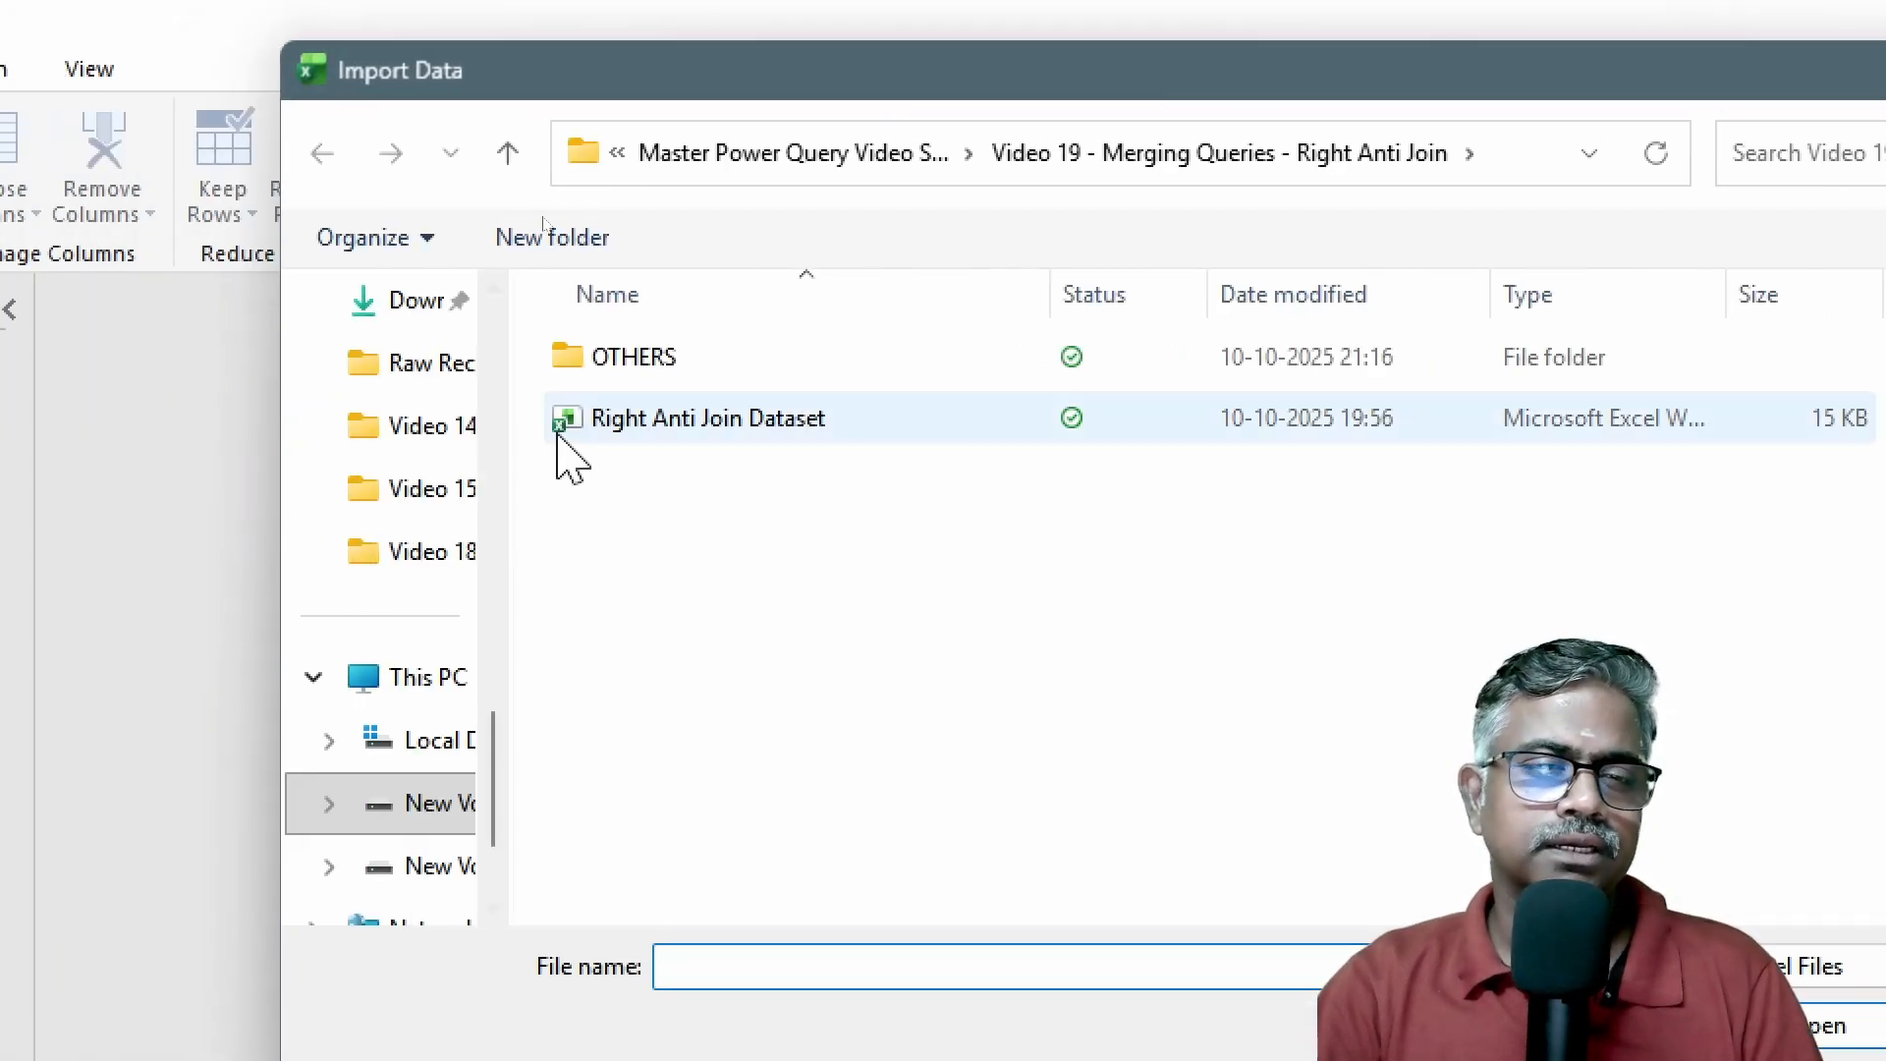
click(634, 432)
click(1688, 862)
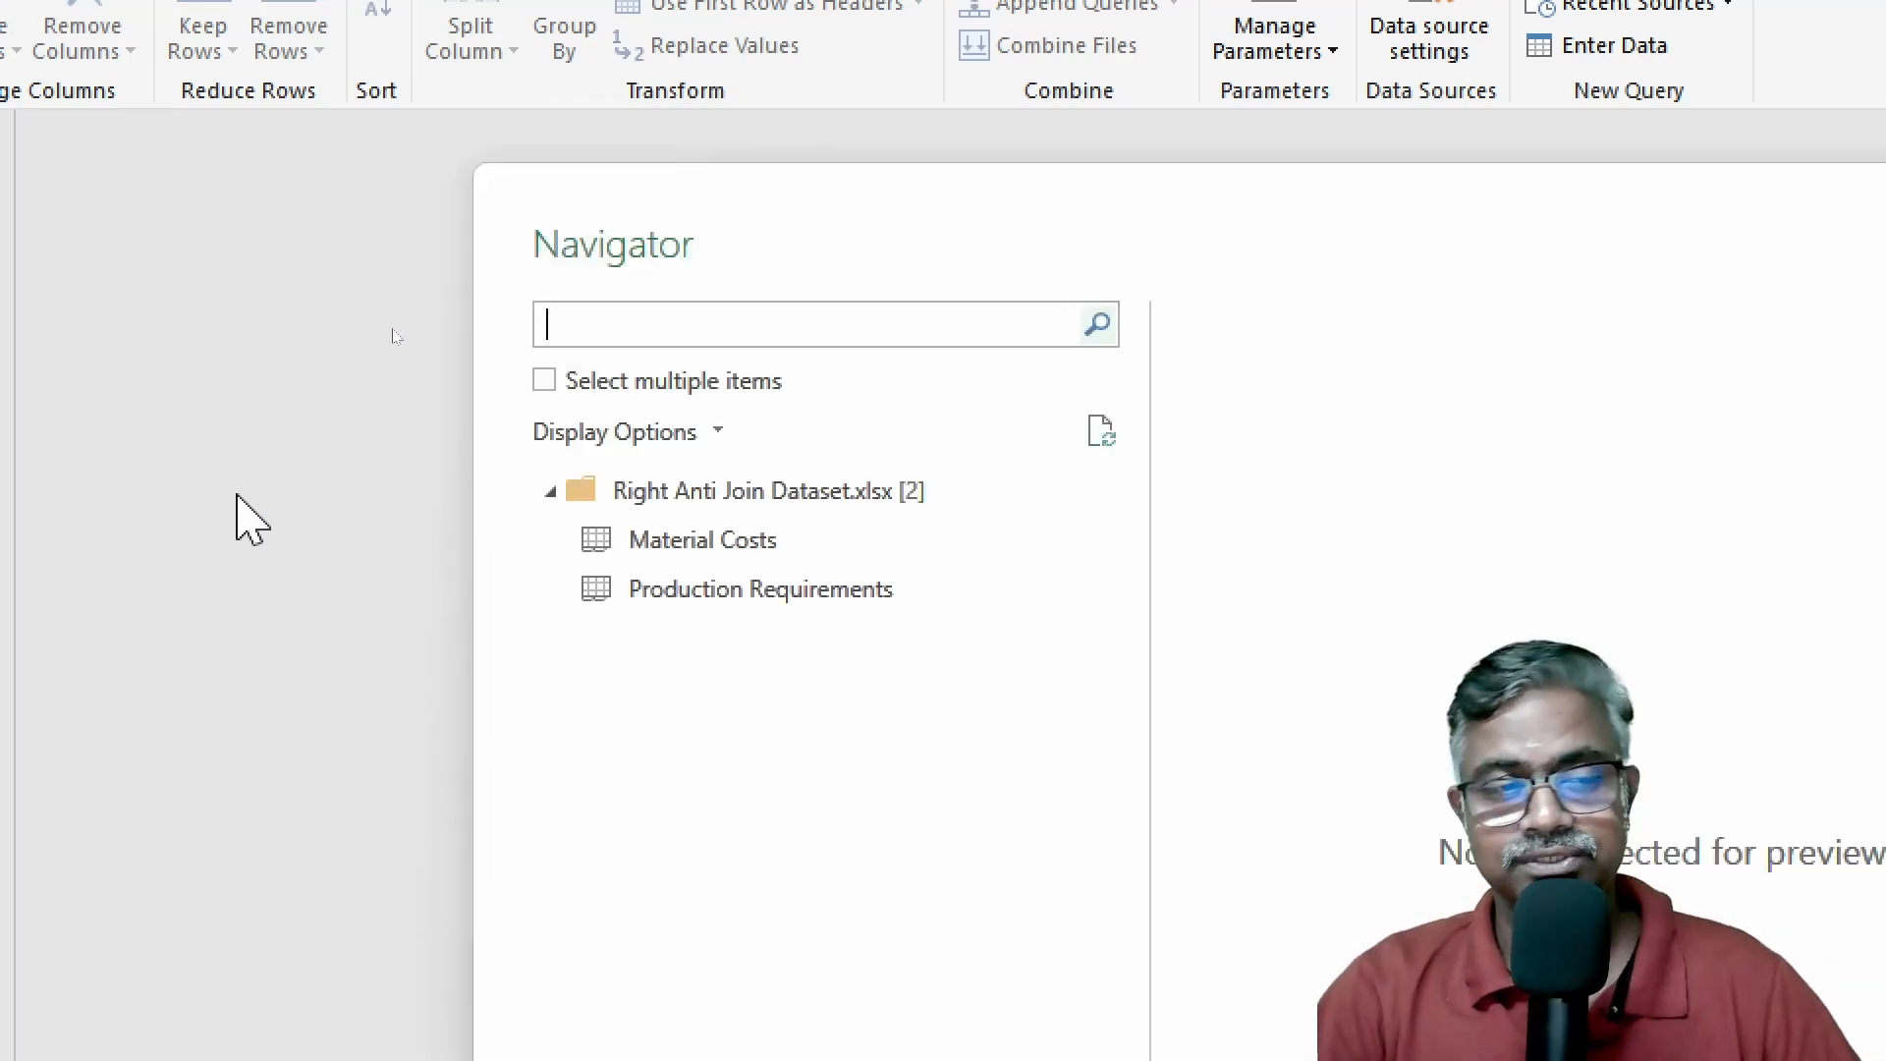
Enable selection of multiple items and load the Material Costs and Production Requirements tables as queries
click(546, 381)
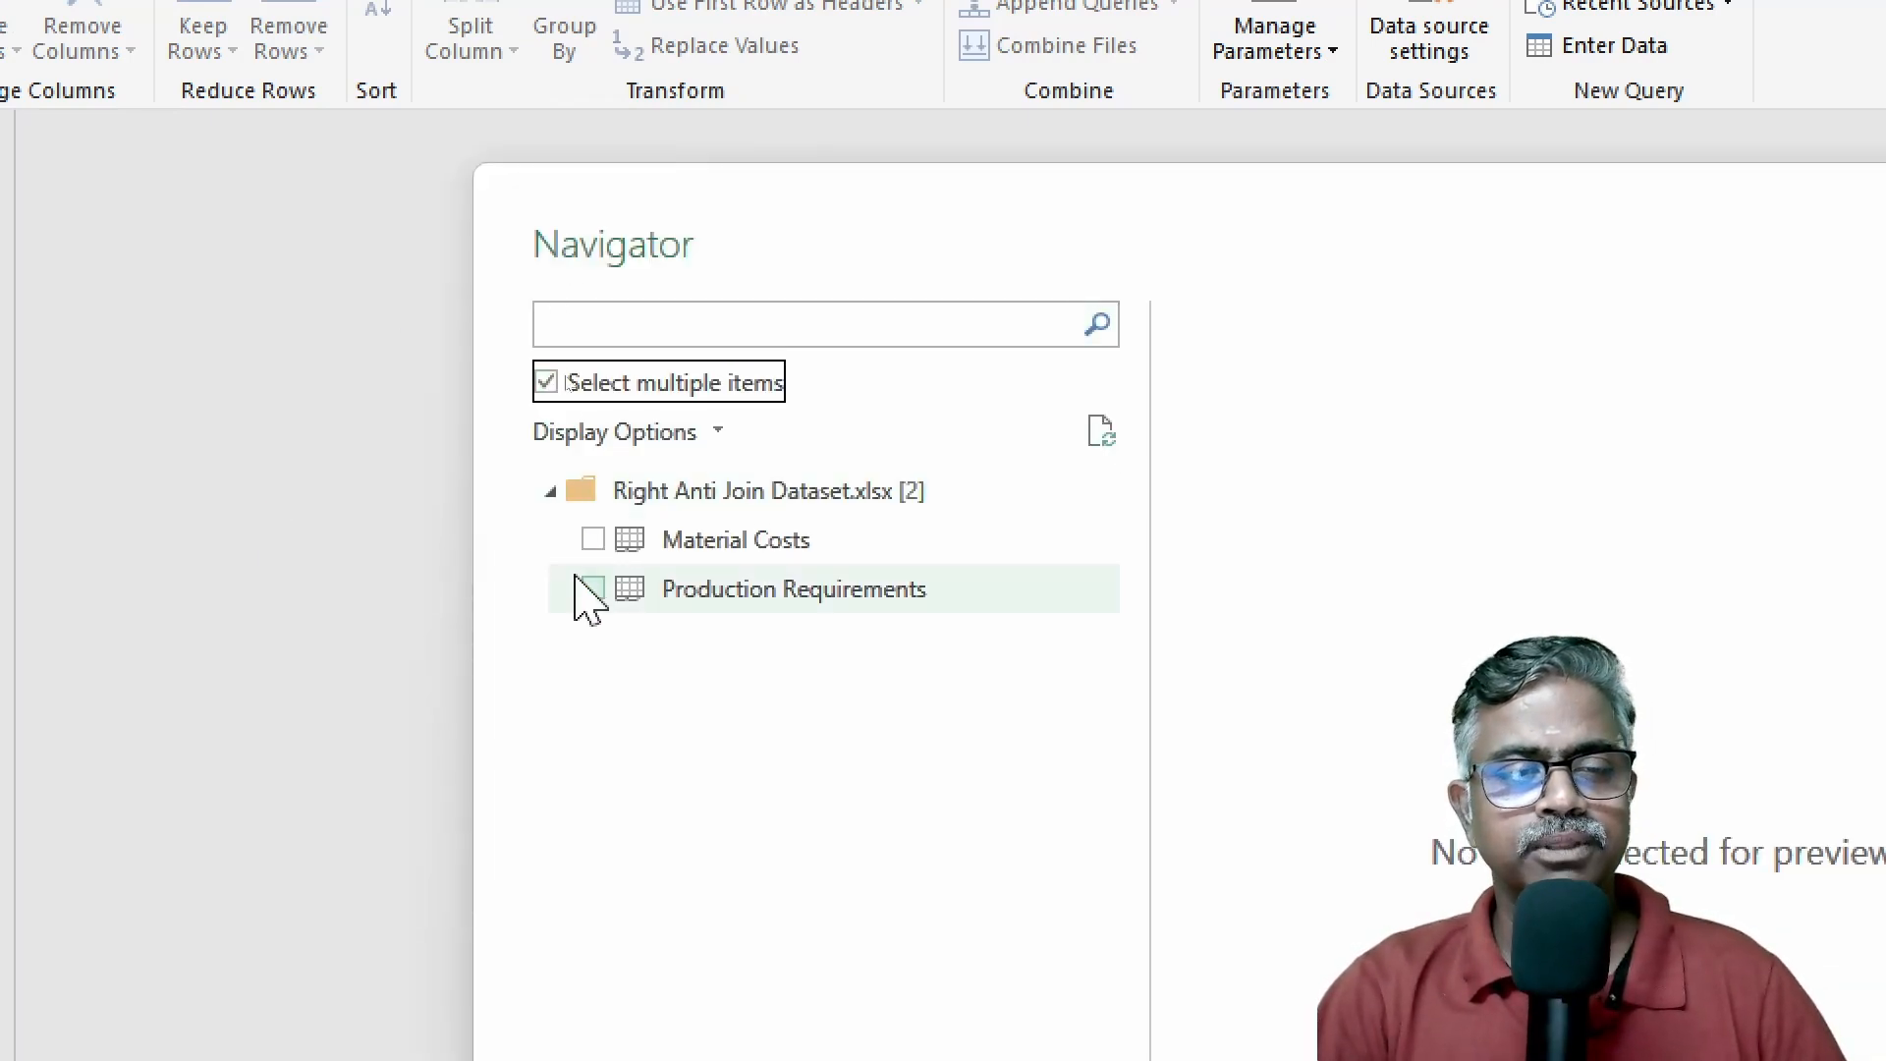
click(592, 542)
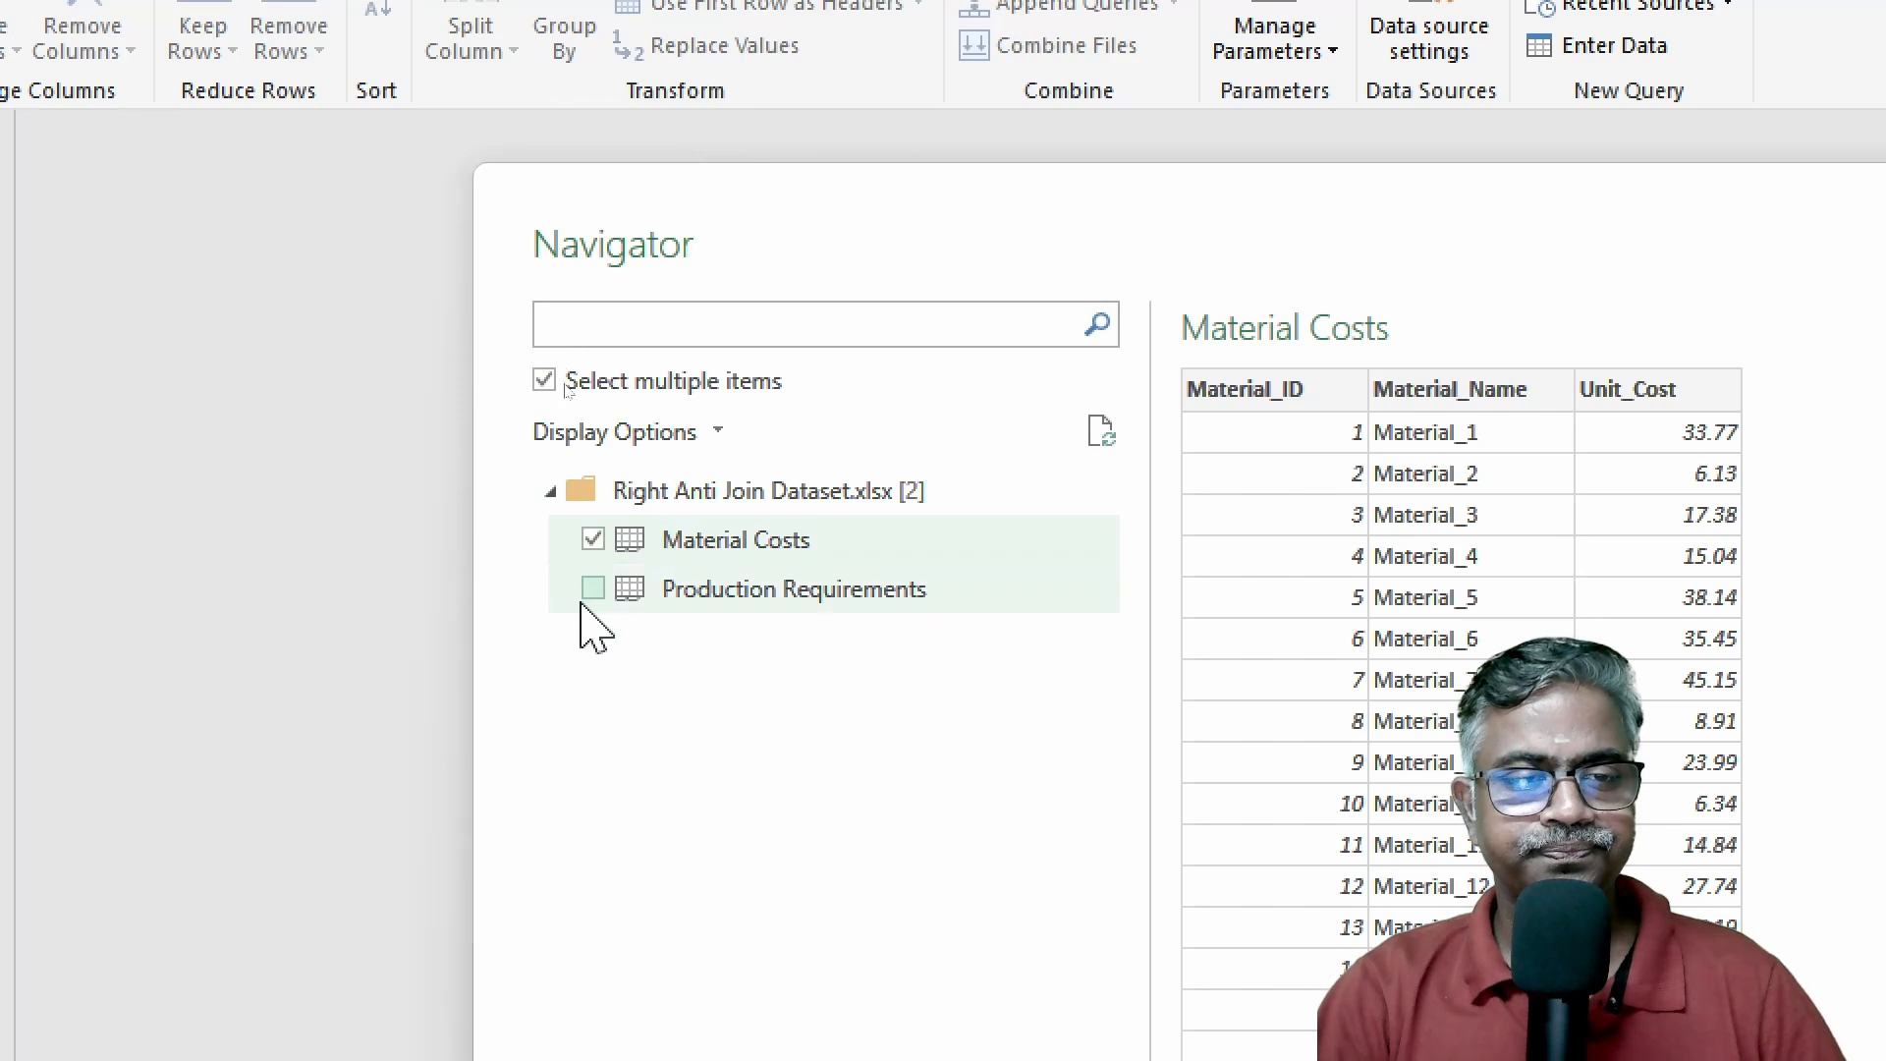
click(593, 589)
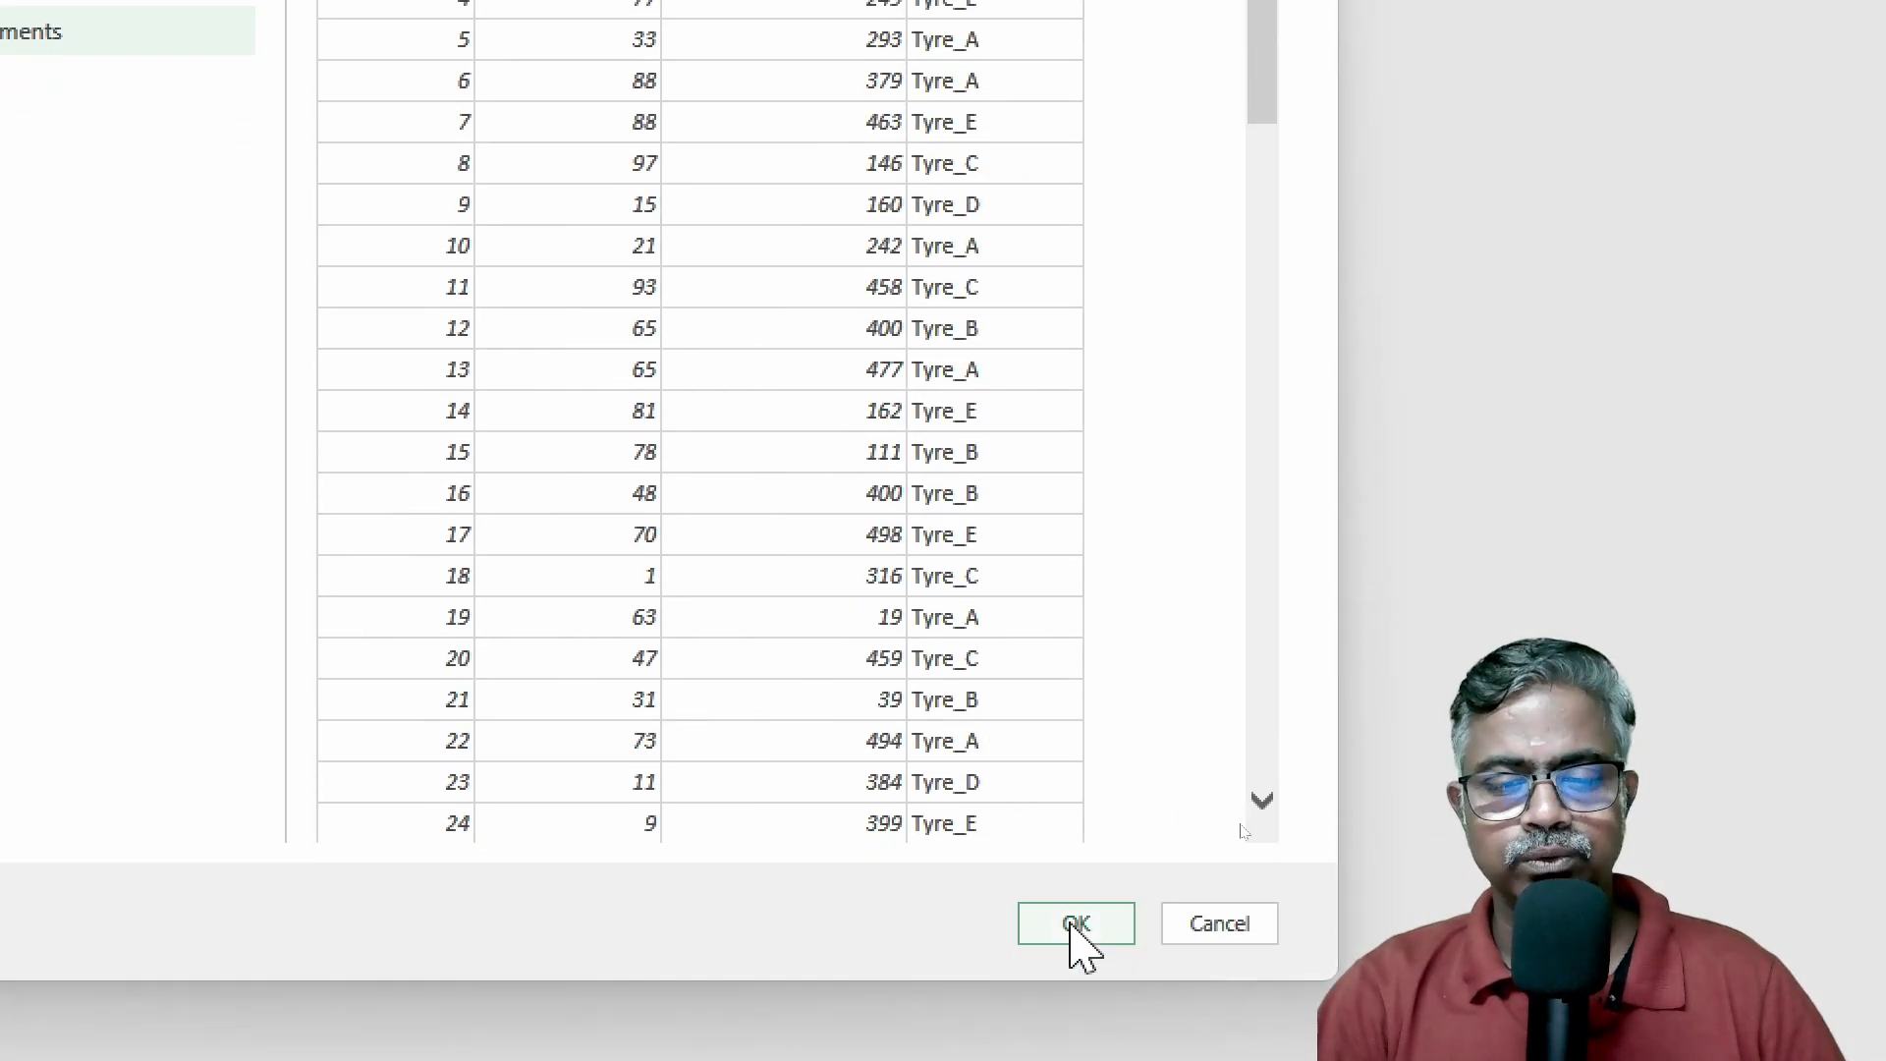
click(1066, 924)
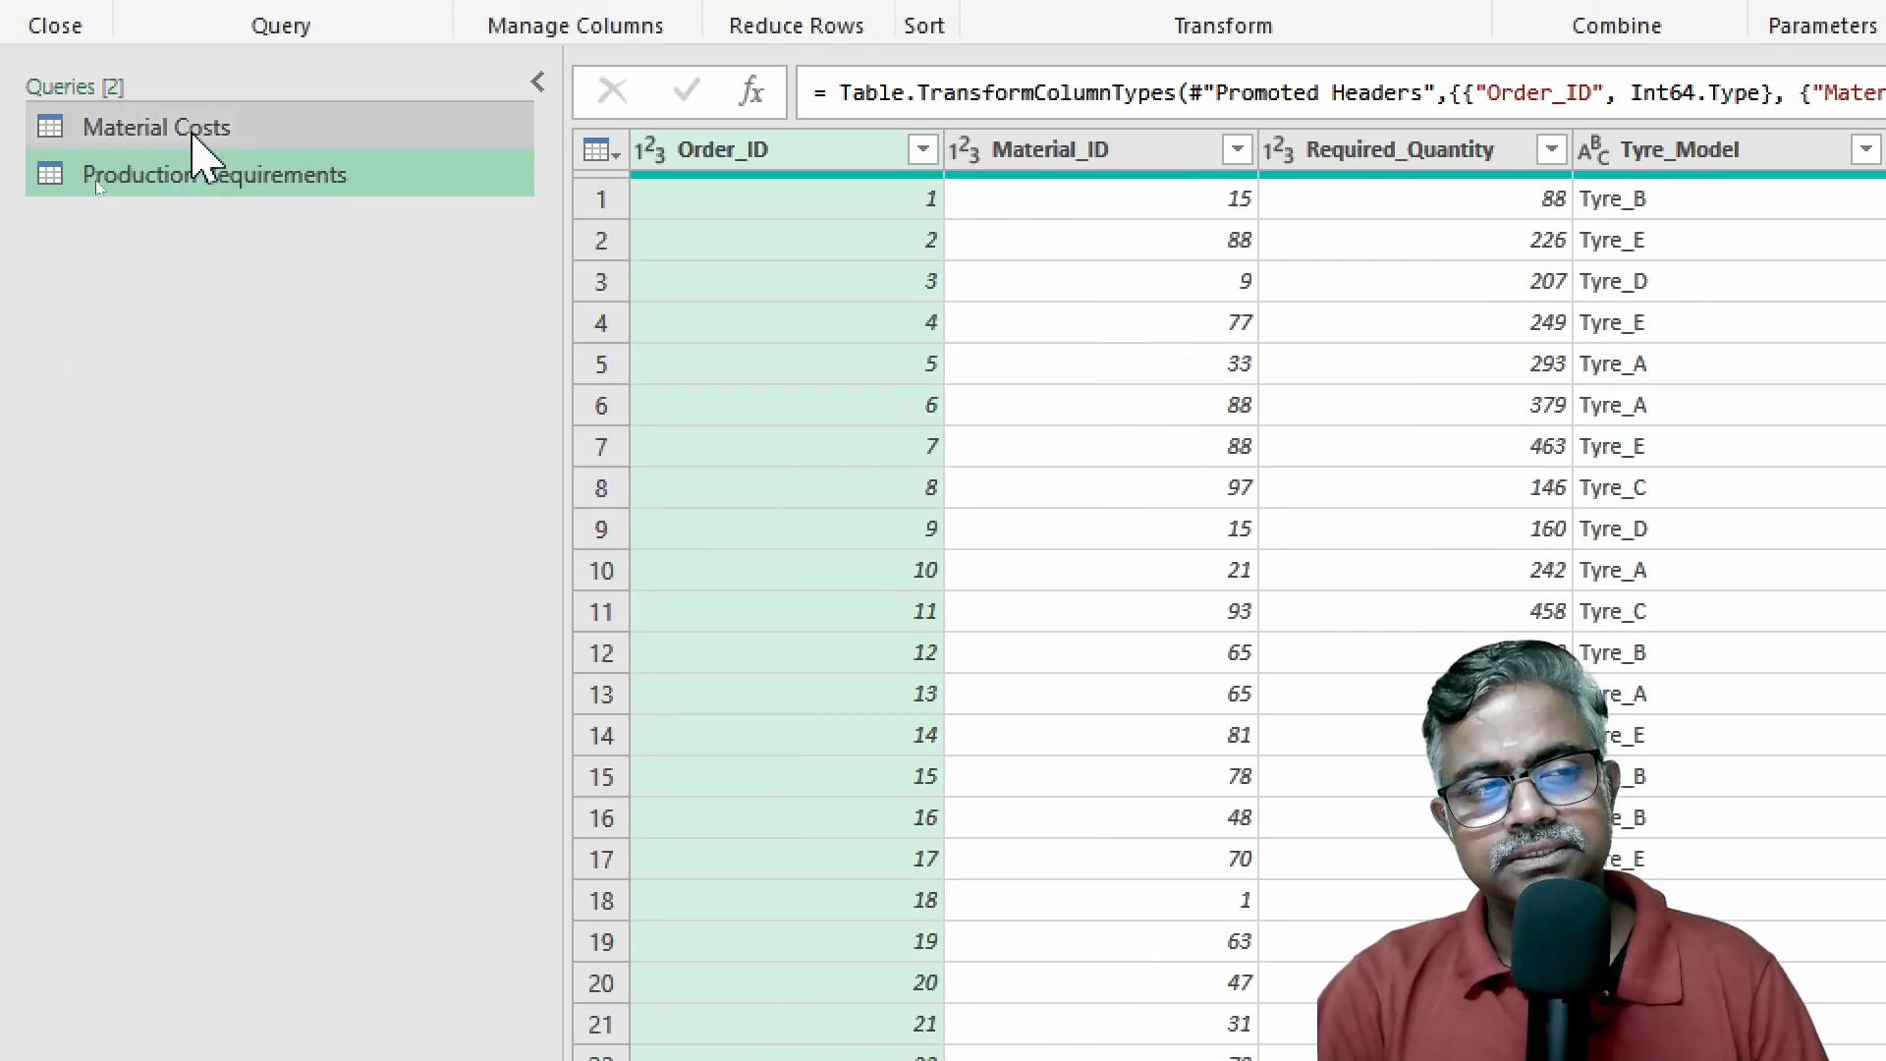
Review the columns and rows of the Material Costs and Production Requirements queries
click(189, 72)
click(218, 192)
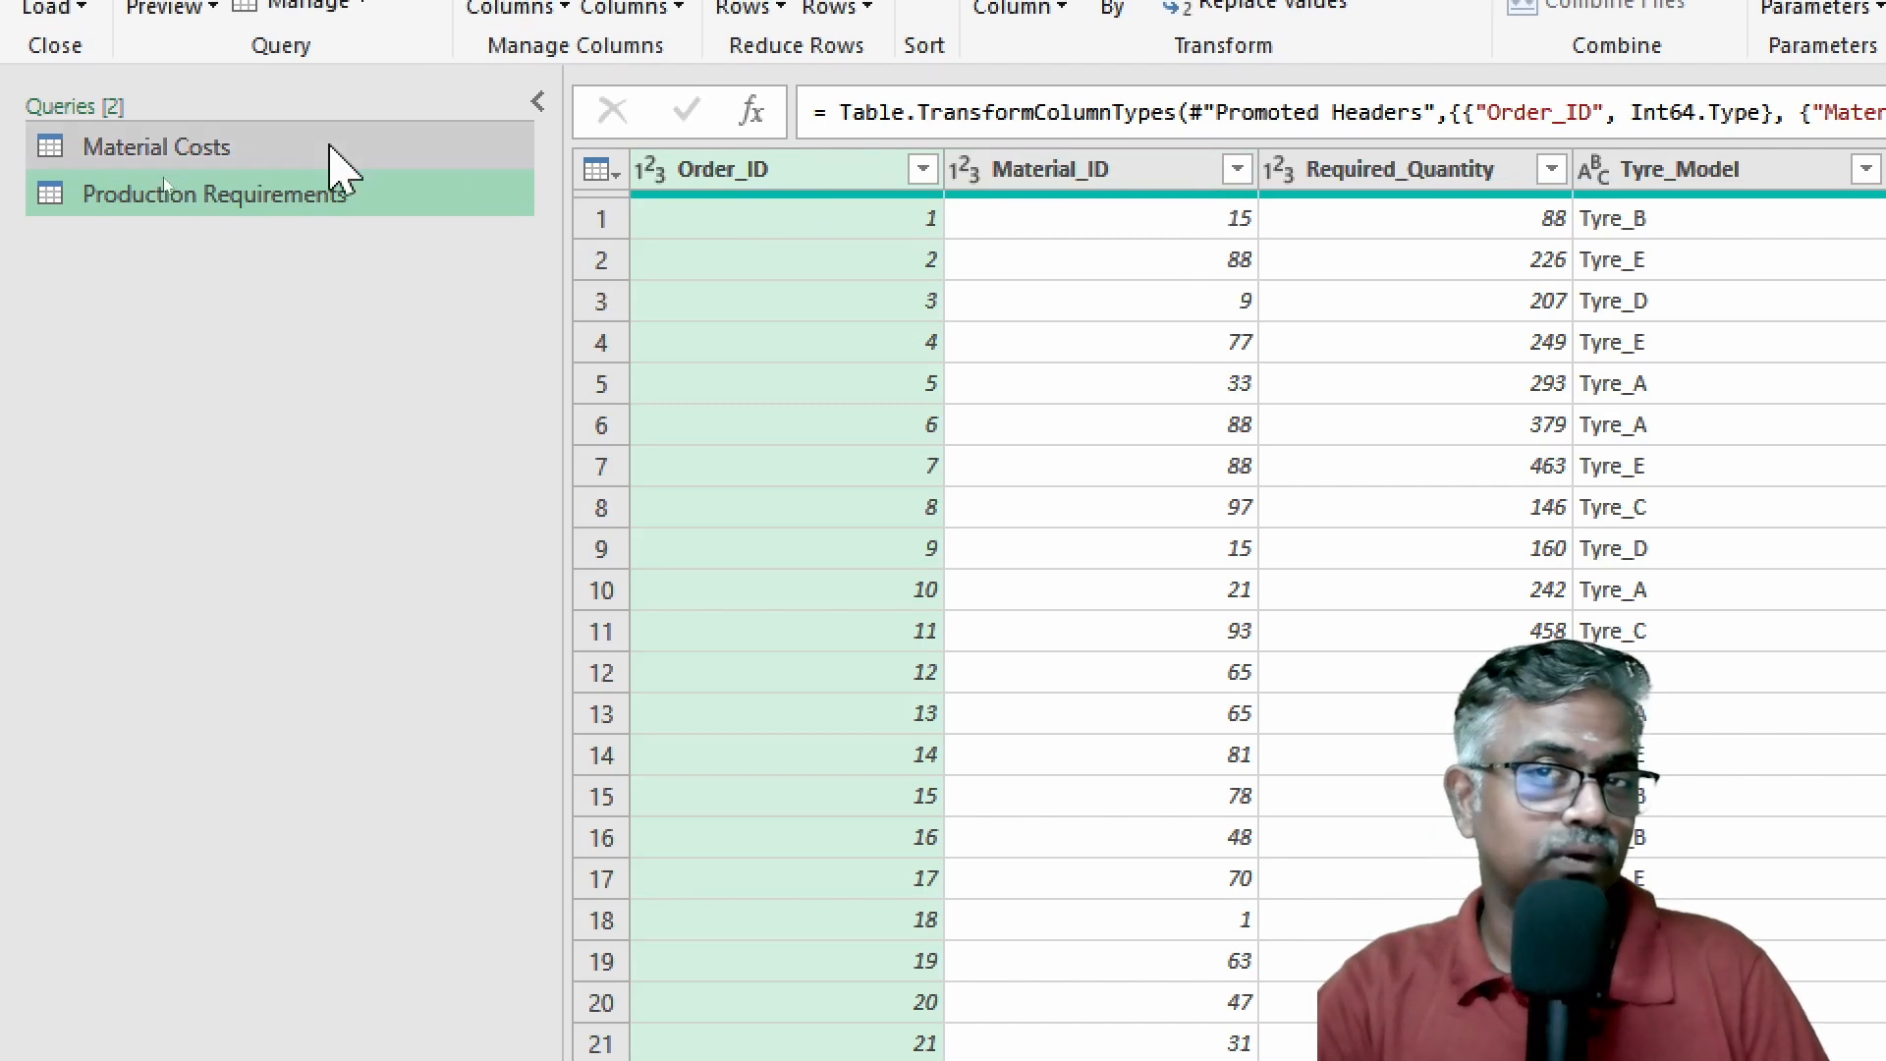
click(305, 167)
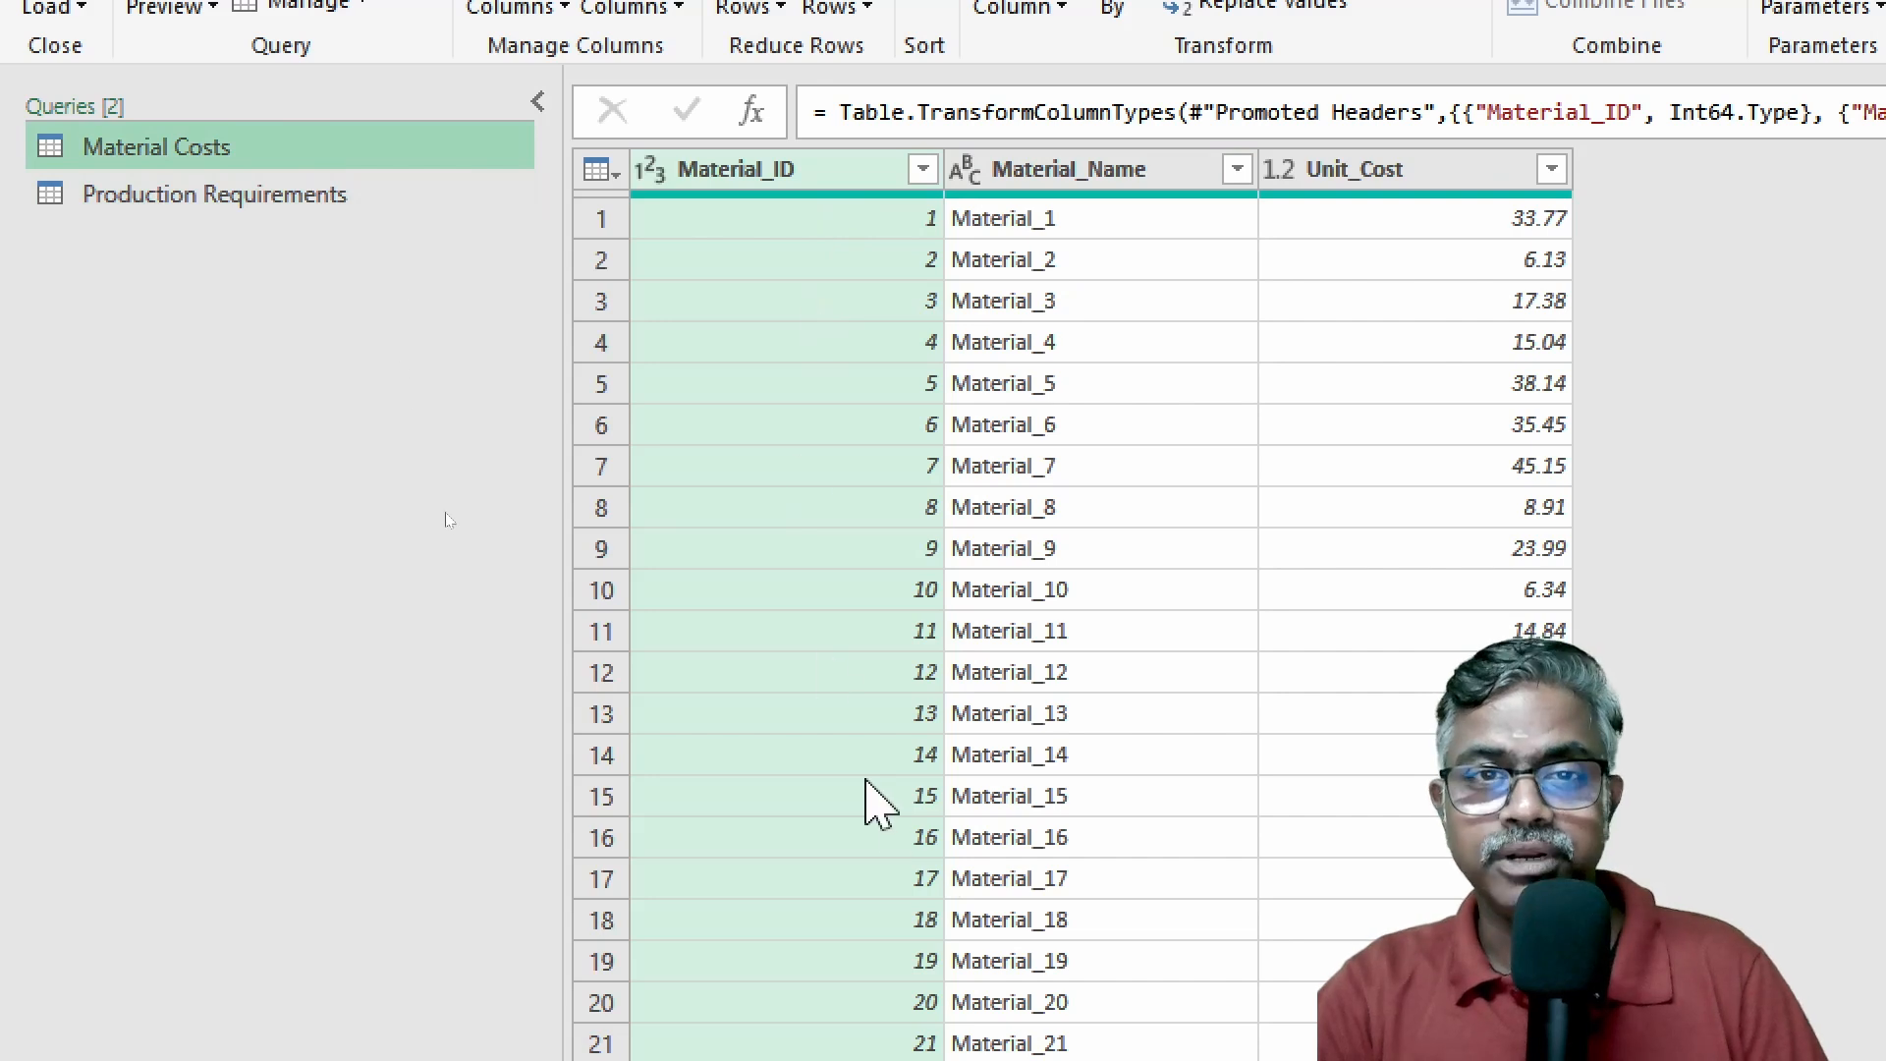
click(196, 189)
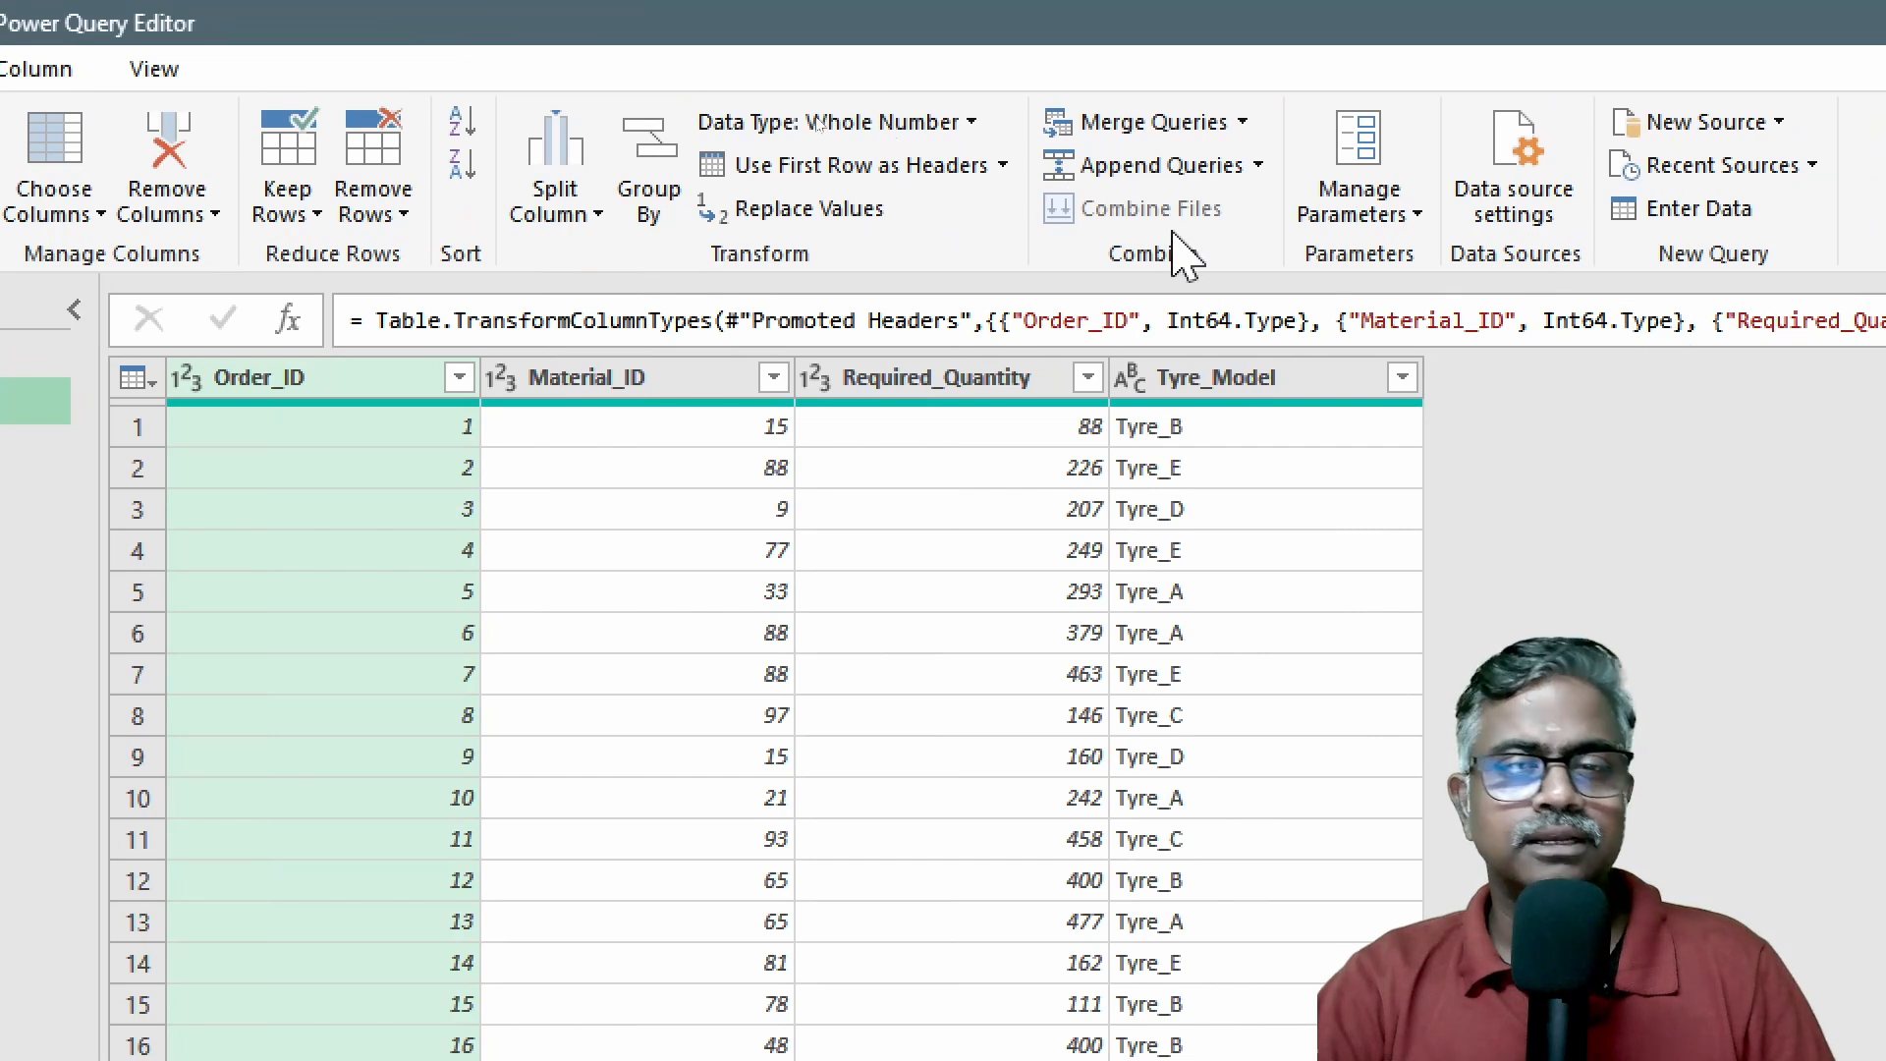
Start a merge as a new query with Material Costs as the first table and Production Requirements as the second
click(1242, 122)
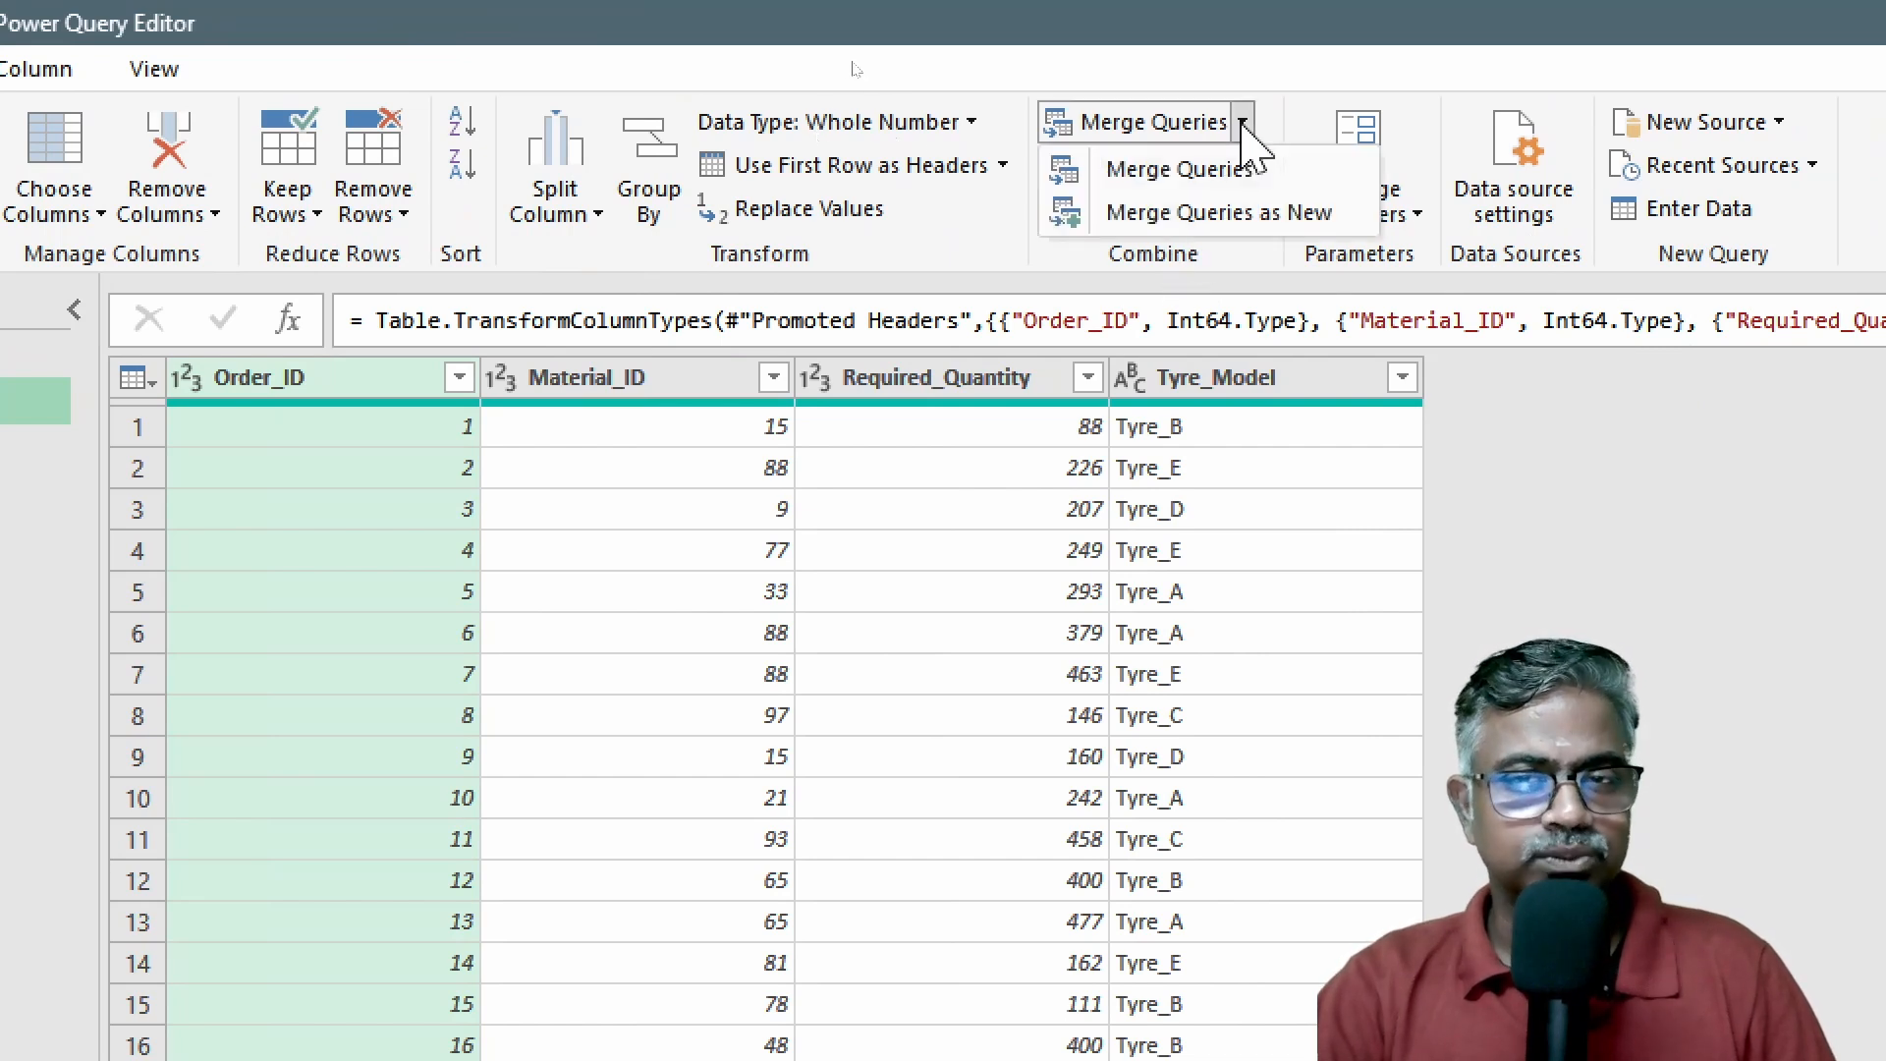
click(1263, 214)
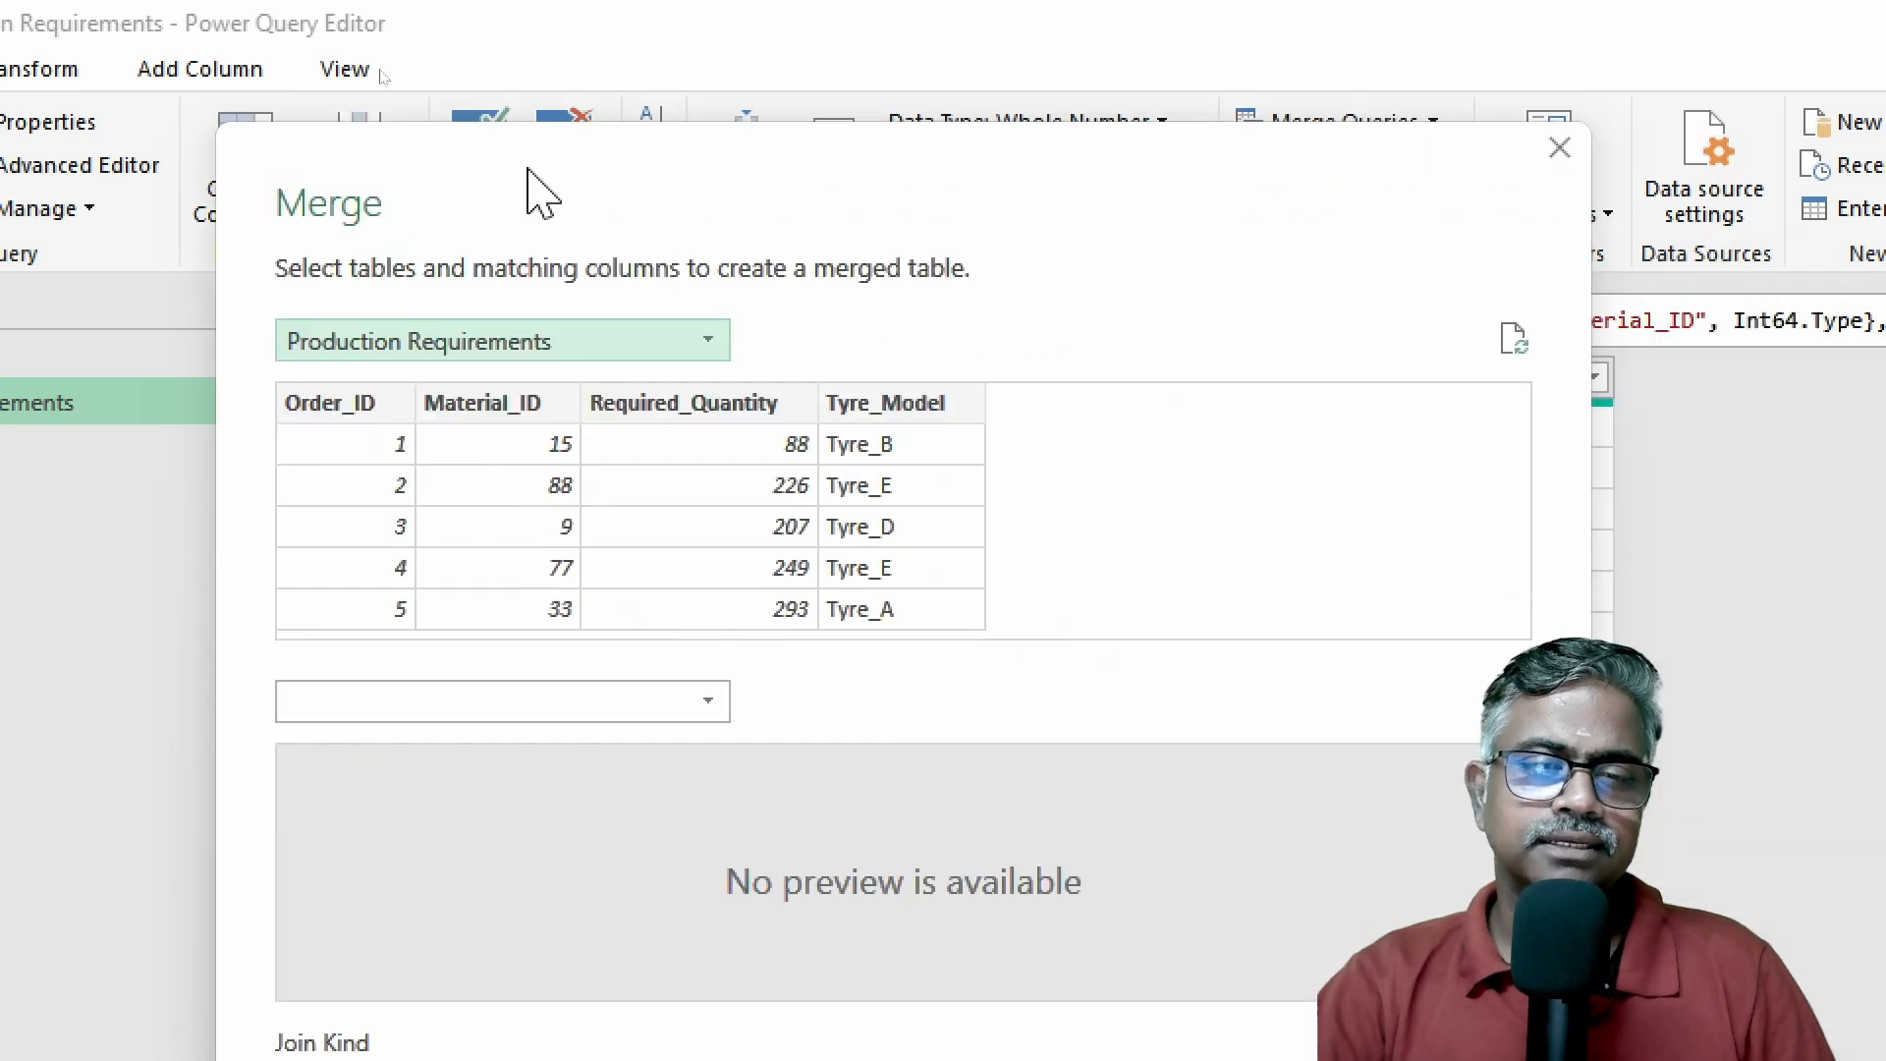
click(477, 287)
click(407, 327)
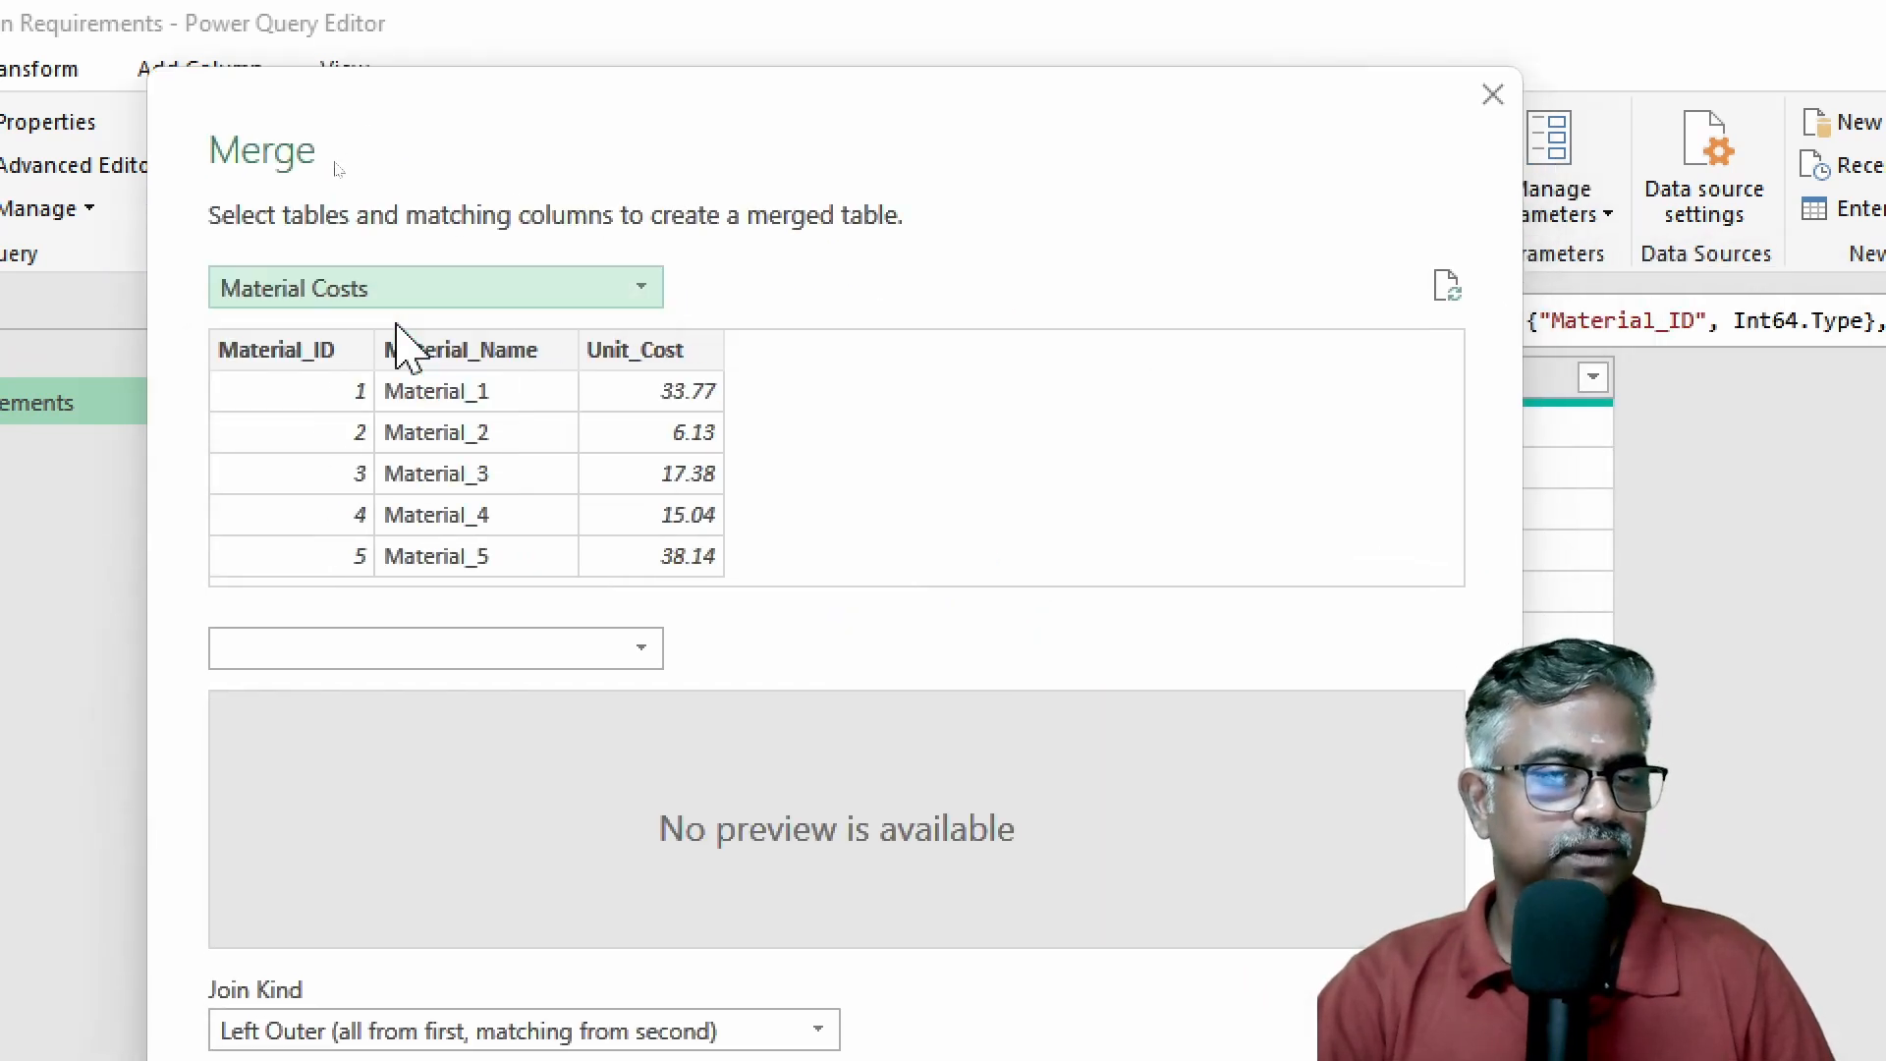
click(354, 660)
click(345, 727)
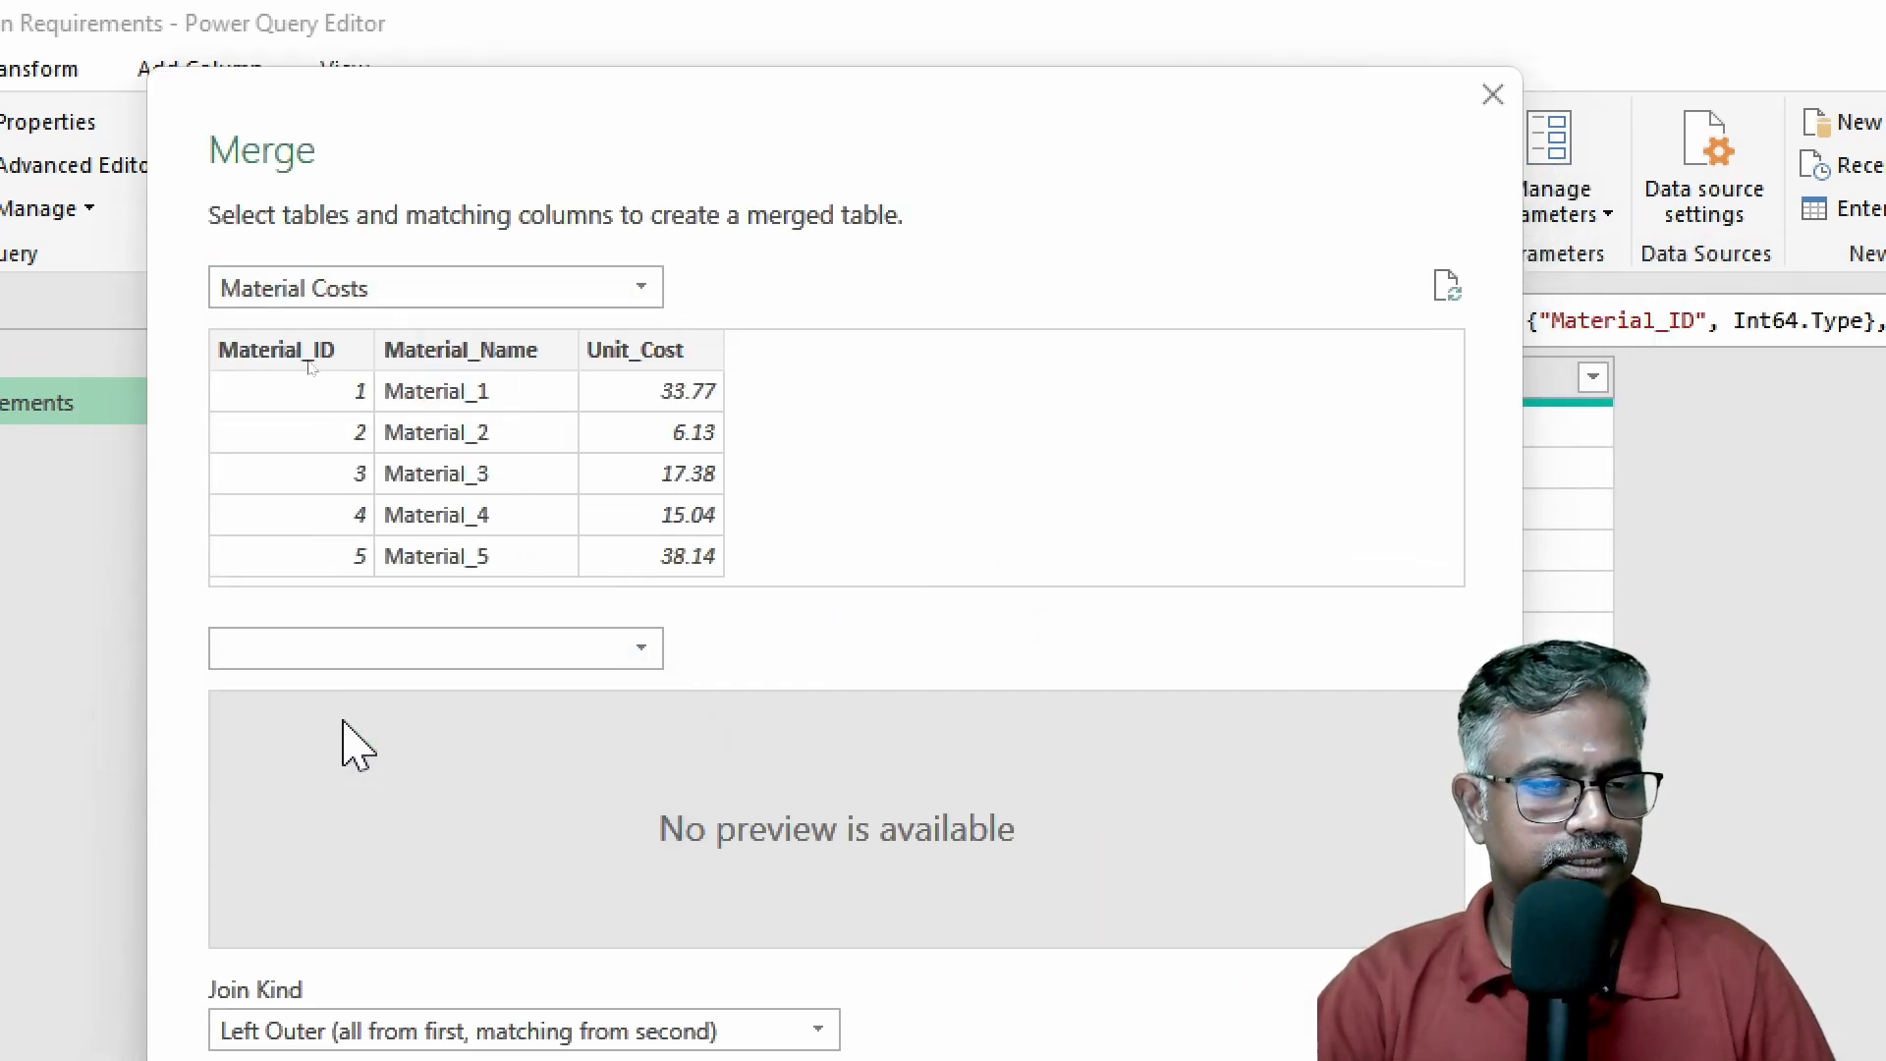
Match both tables on Material_ID and create the merge with a Right Anti (rows only in second) join
click(324, 356)
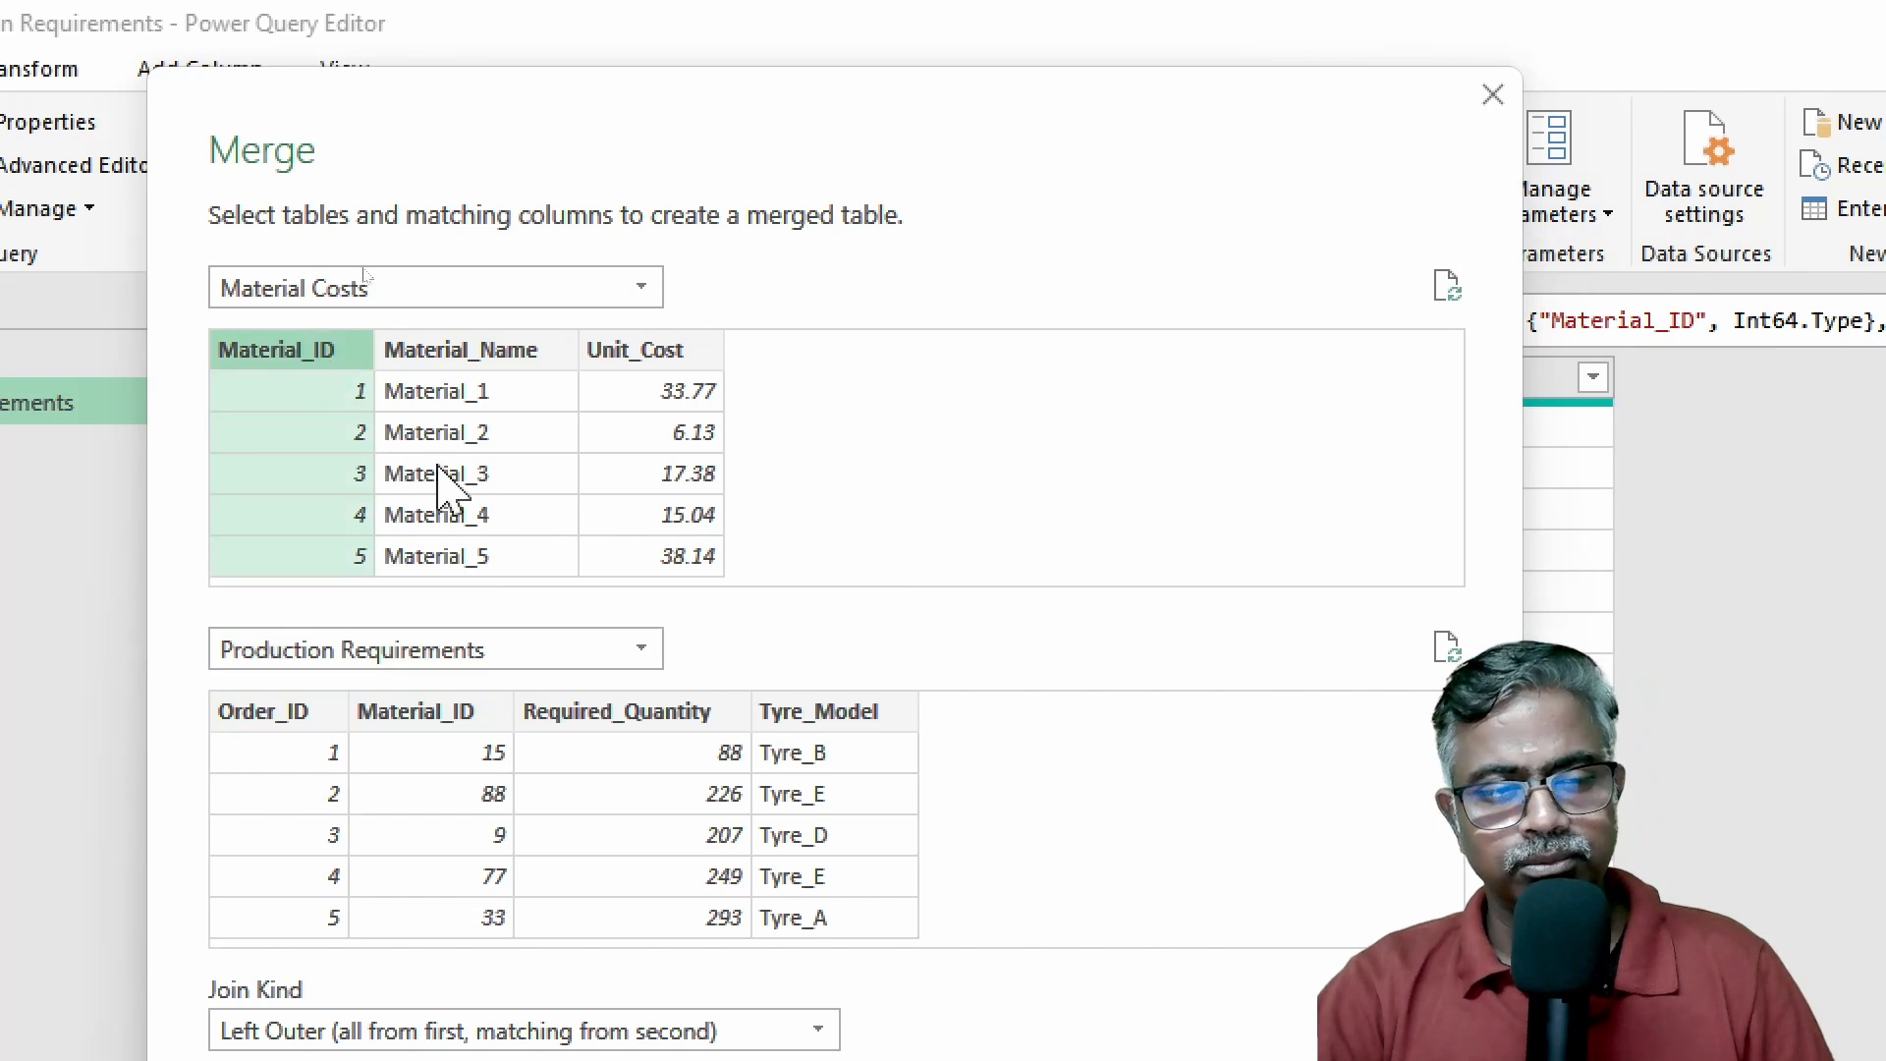
click(487, 752)
scroll(599, 884, down, 4)
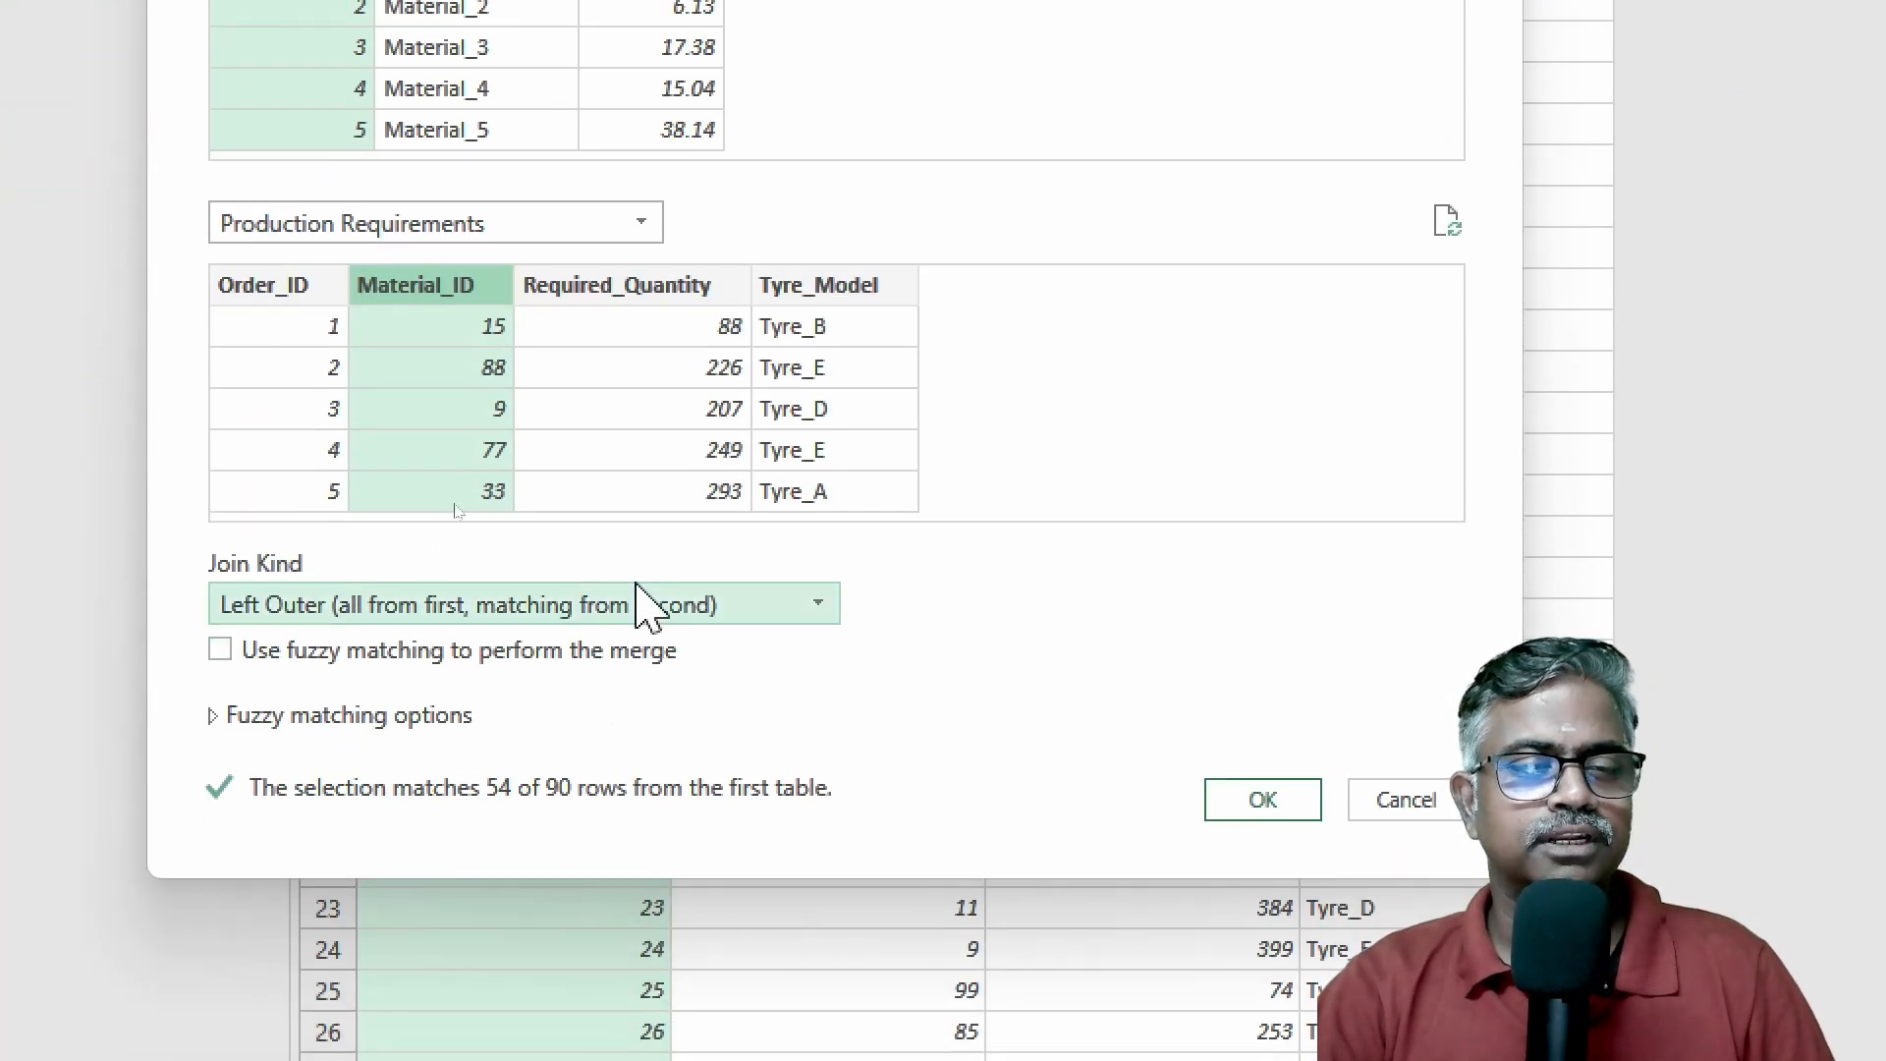
click(656, 609)
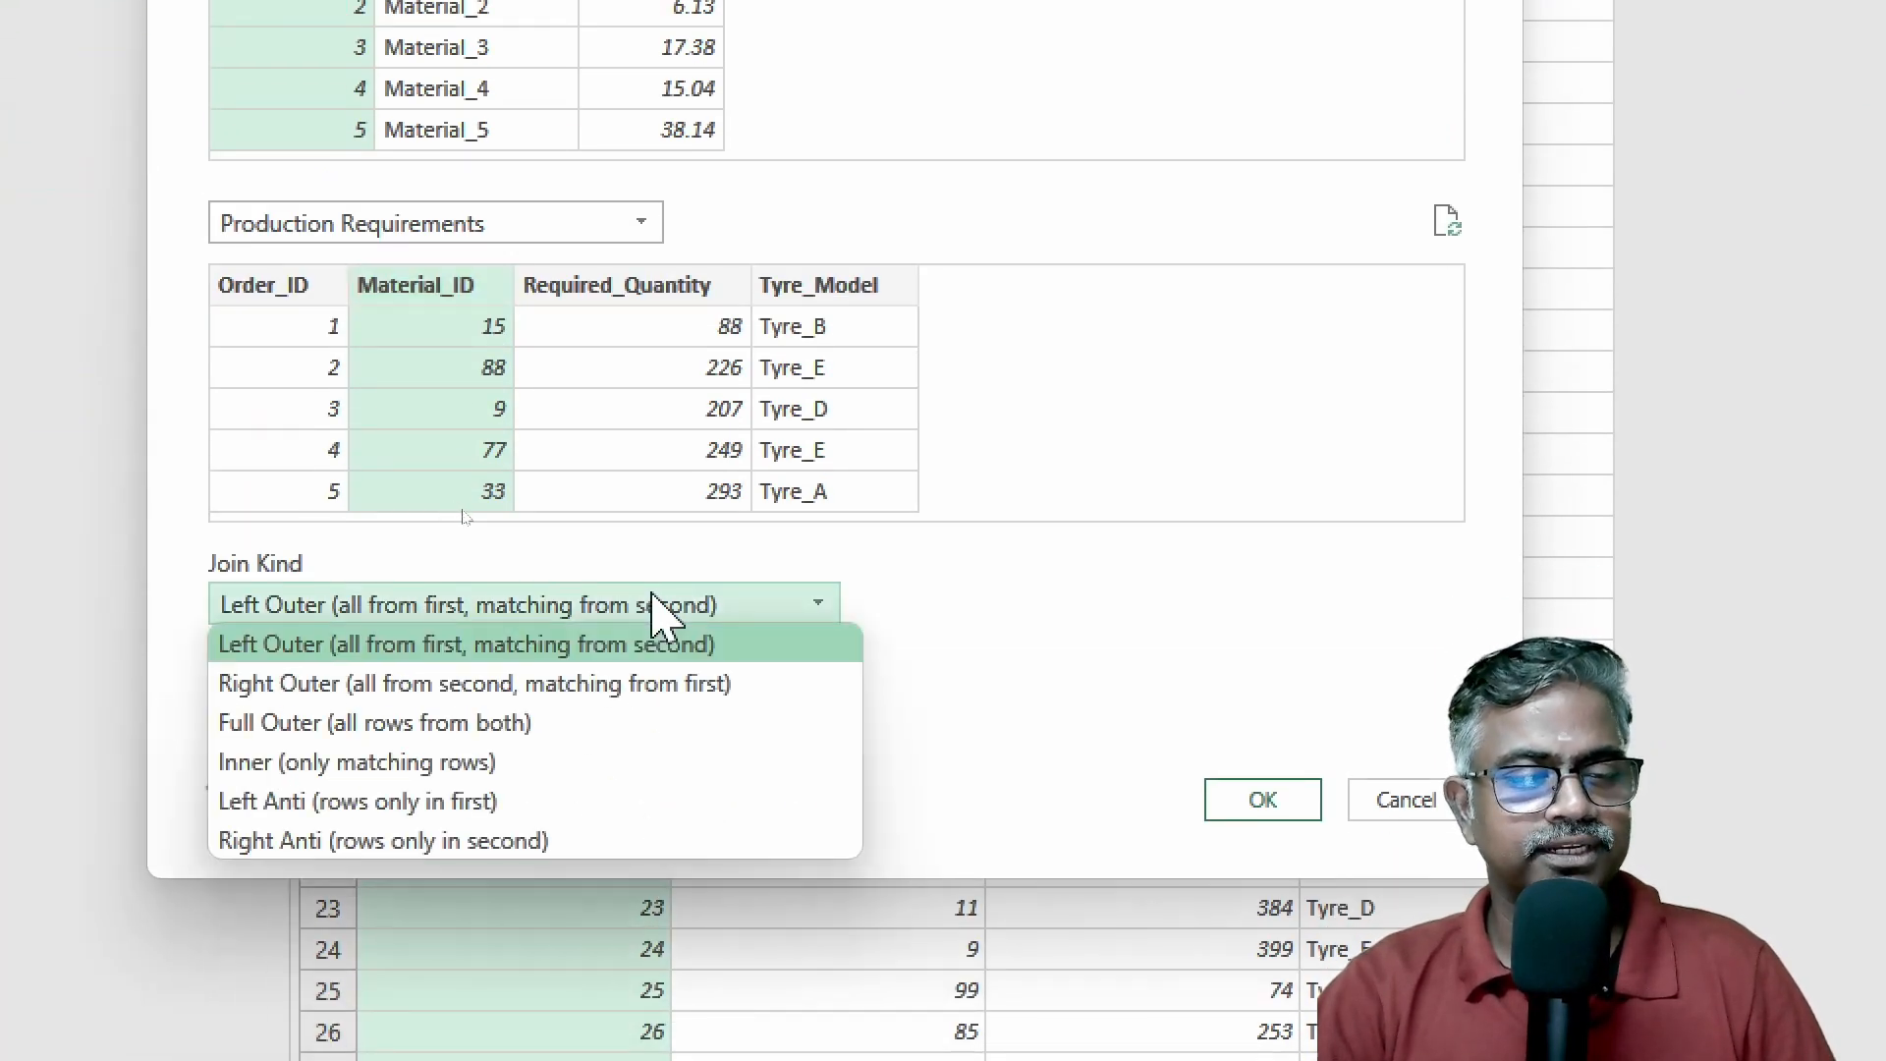
click(471, 839)
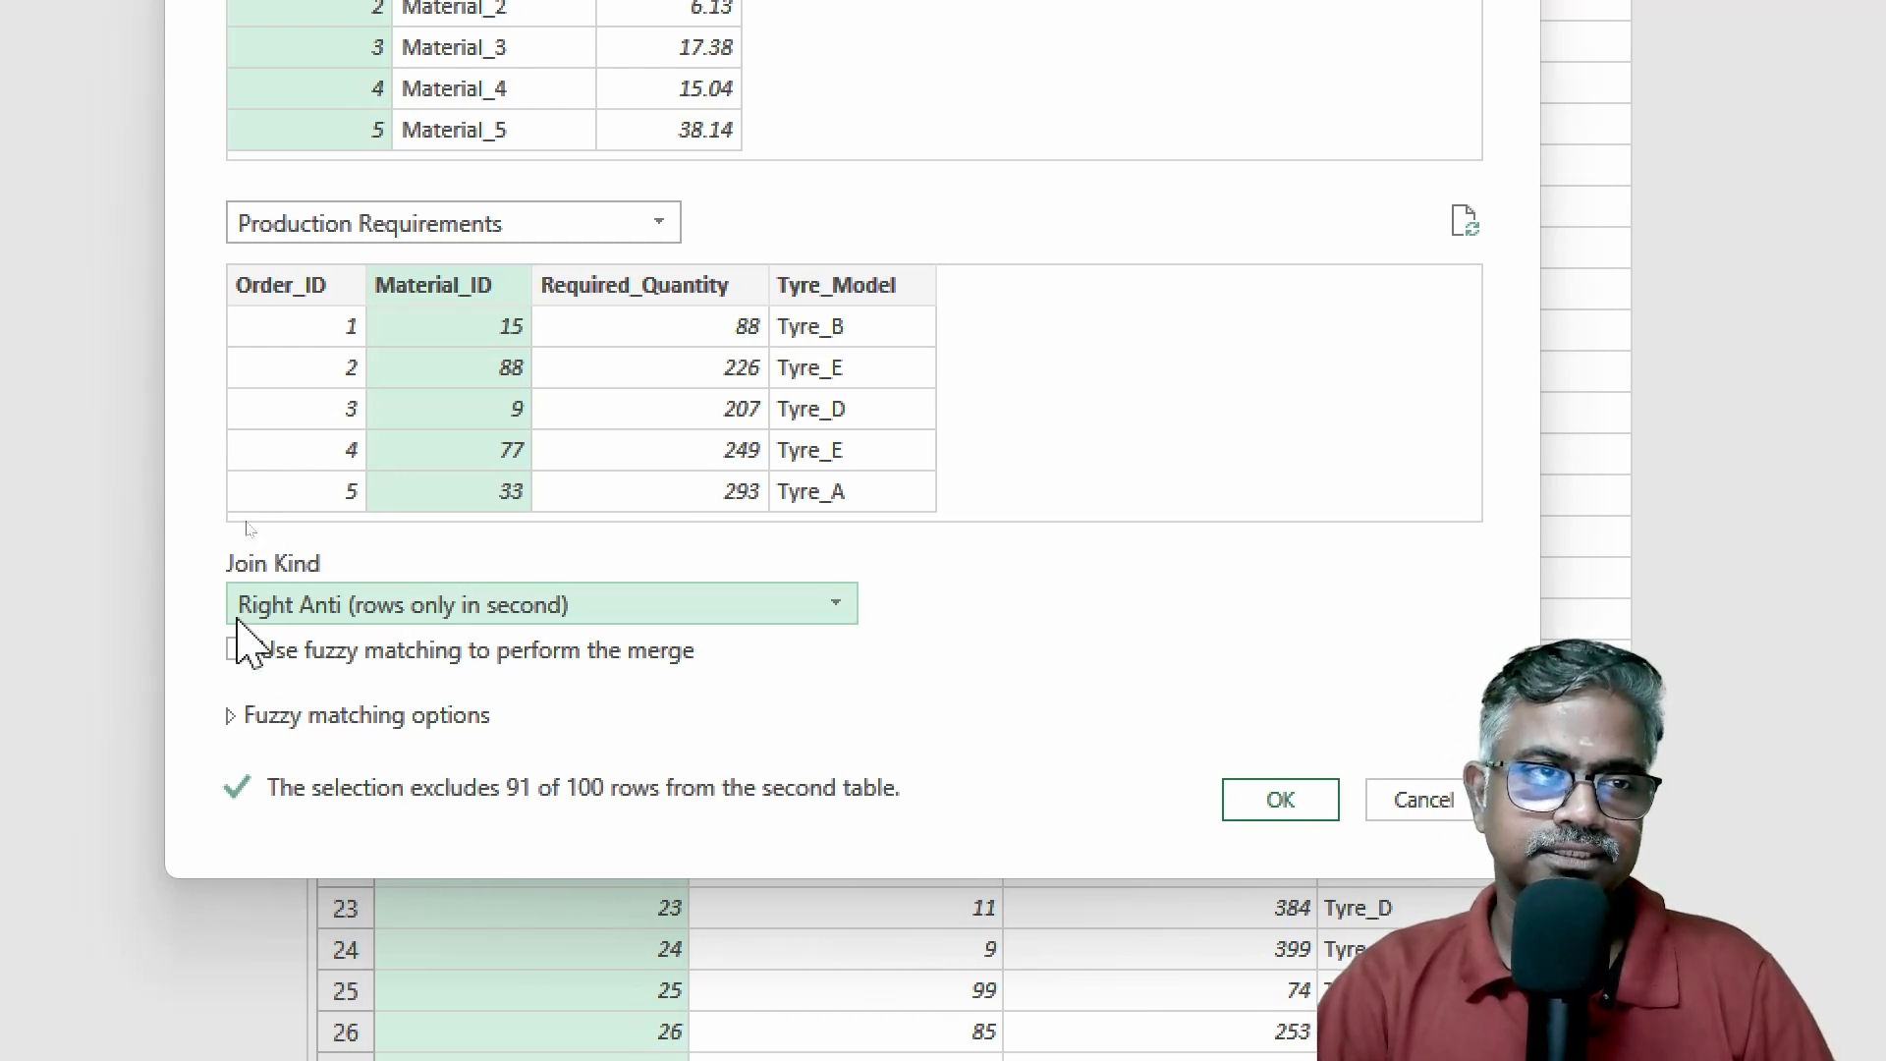
click(1280, 800)
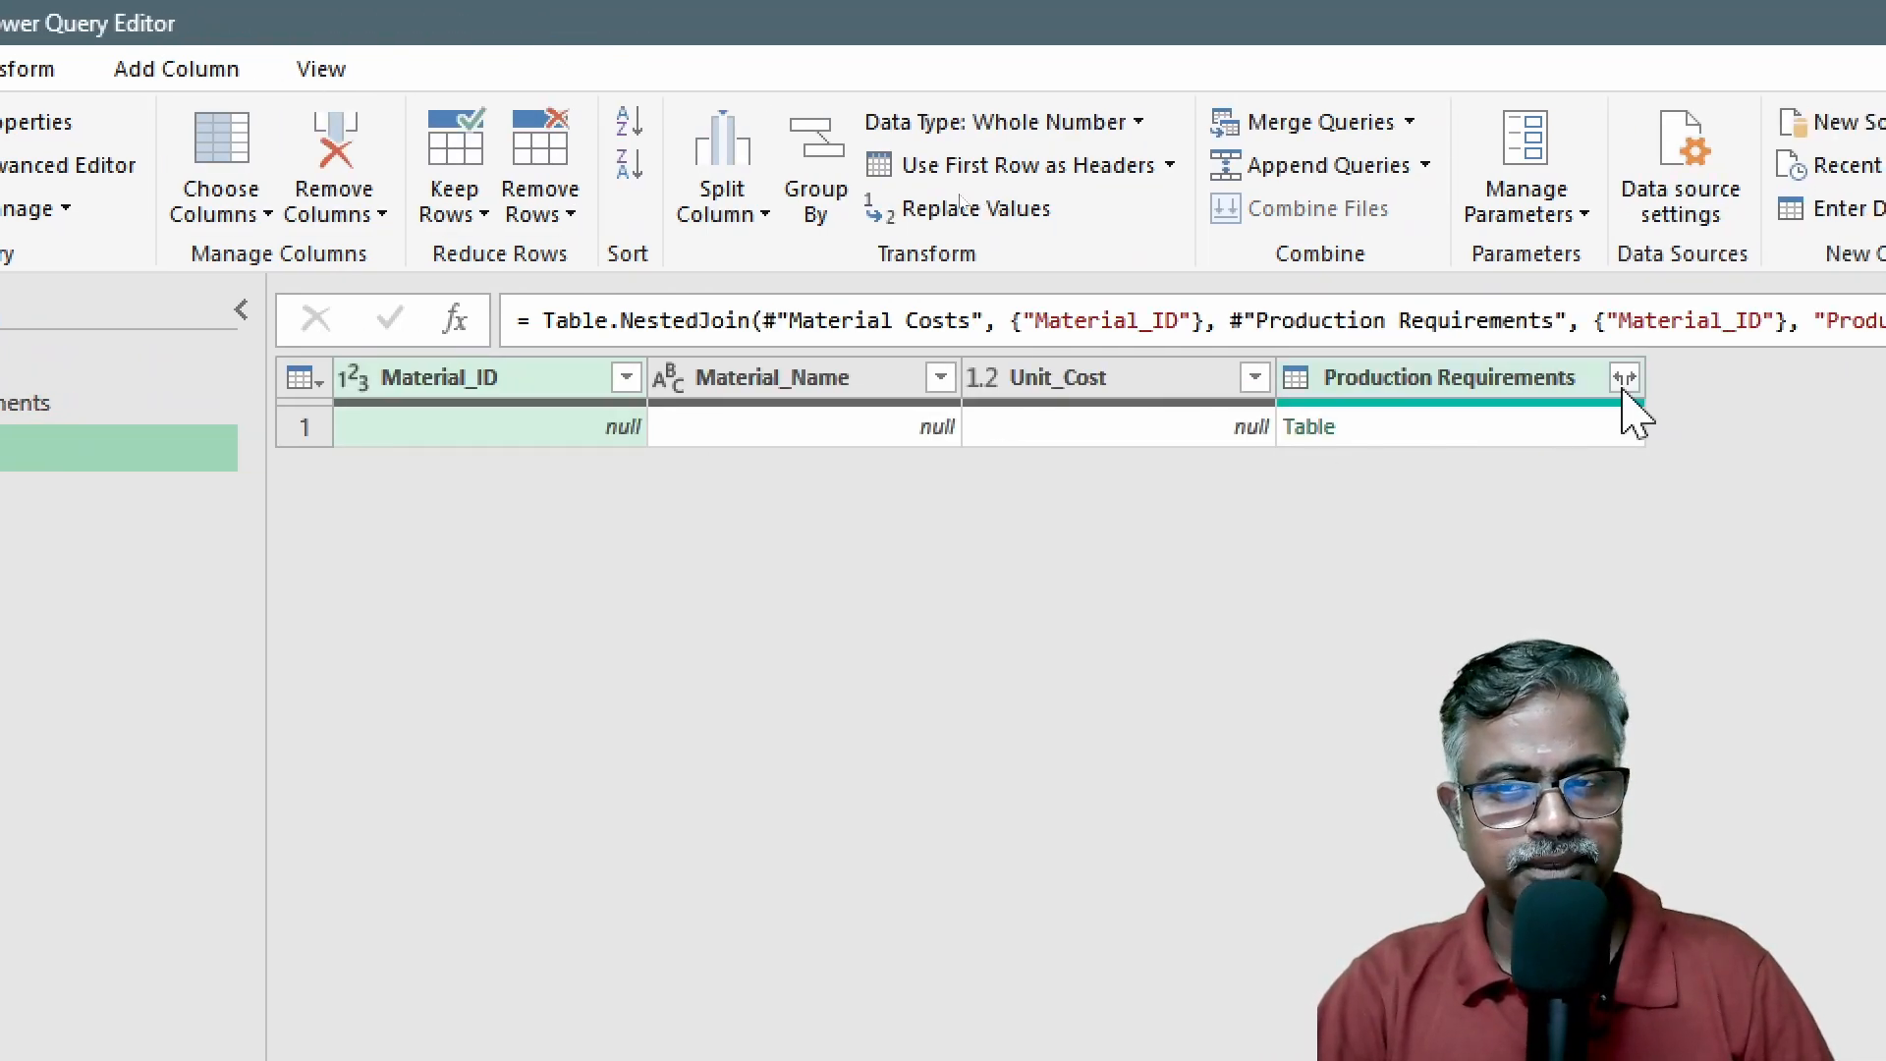
Expand the Production Requirements column to Material_ID, Required_Quantity and Tyre_Model, leaving out Order_ID and keeping the original column name as prefix
click(1625, 379)
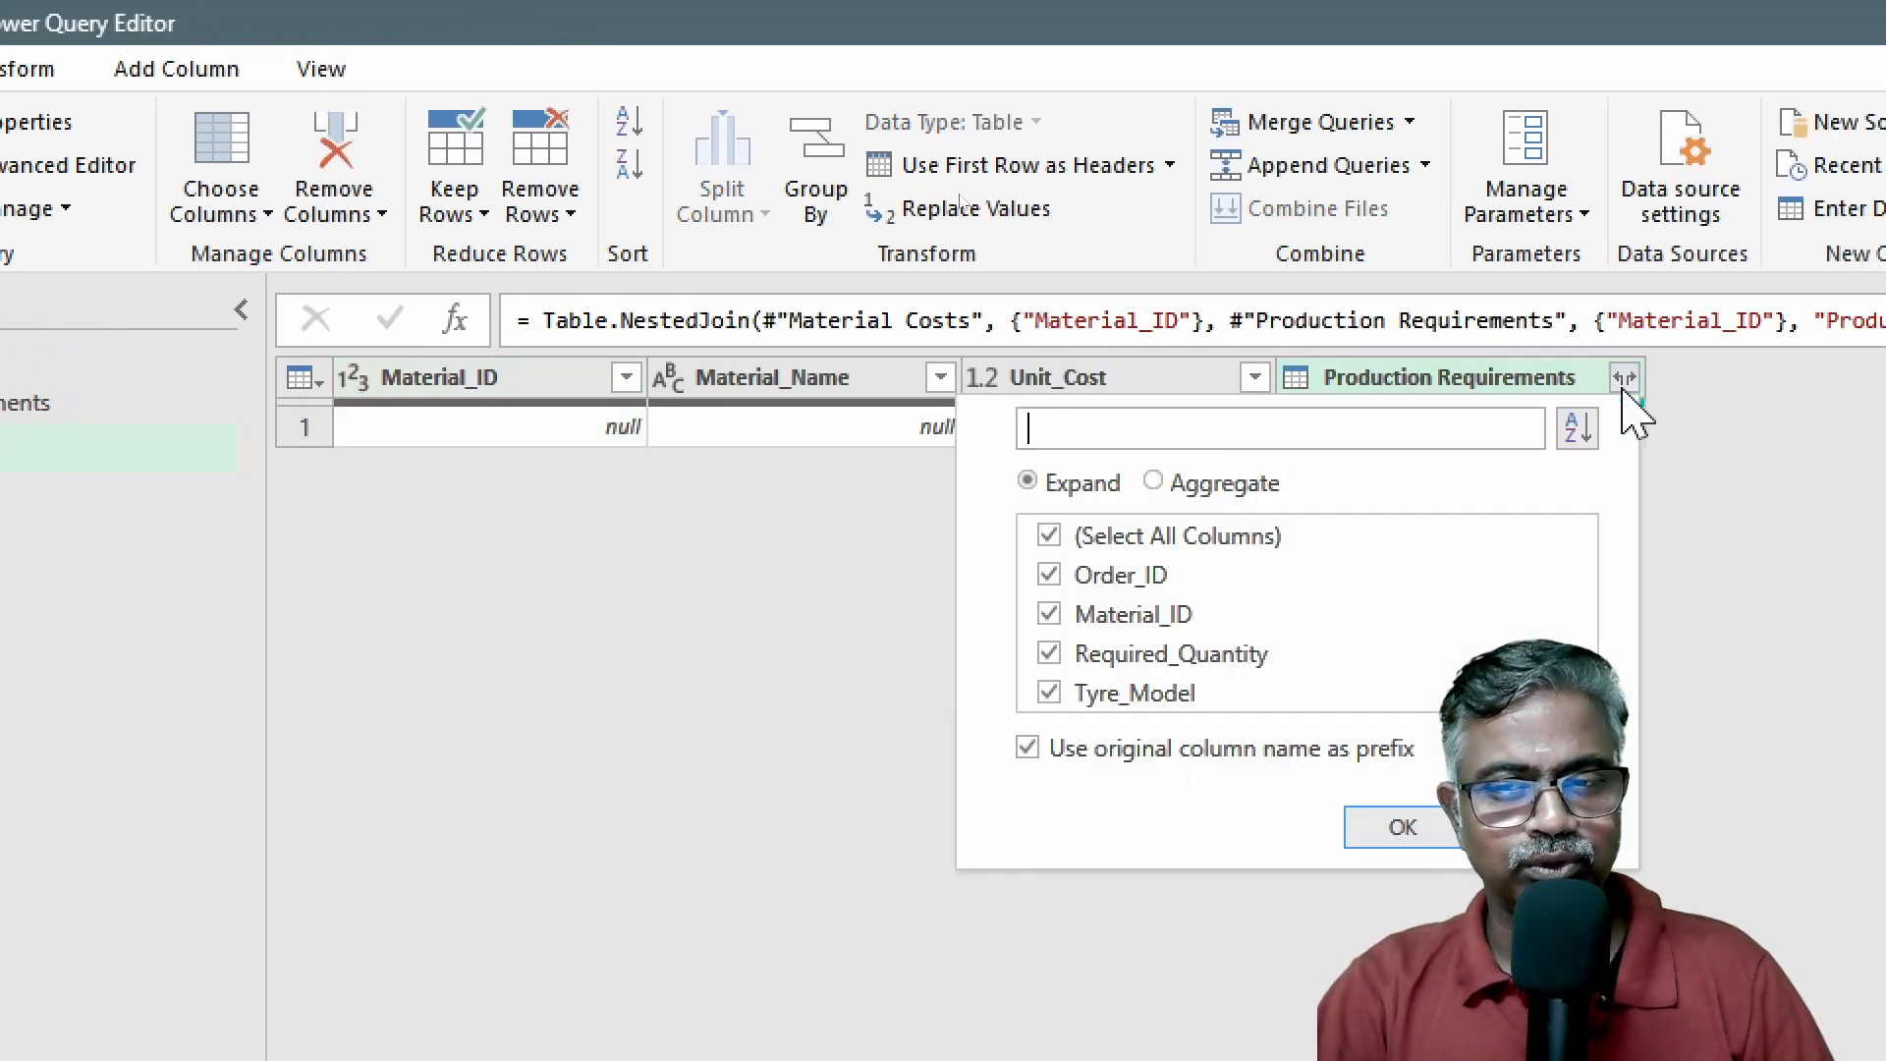
click(1105, 577)
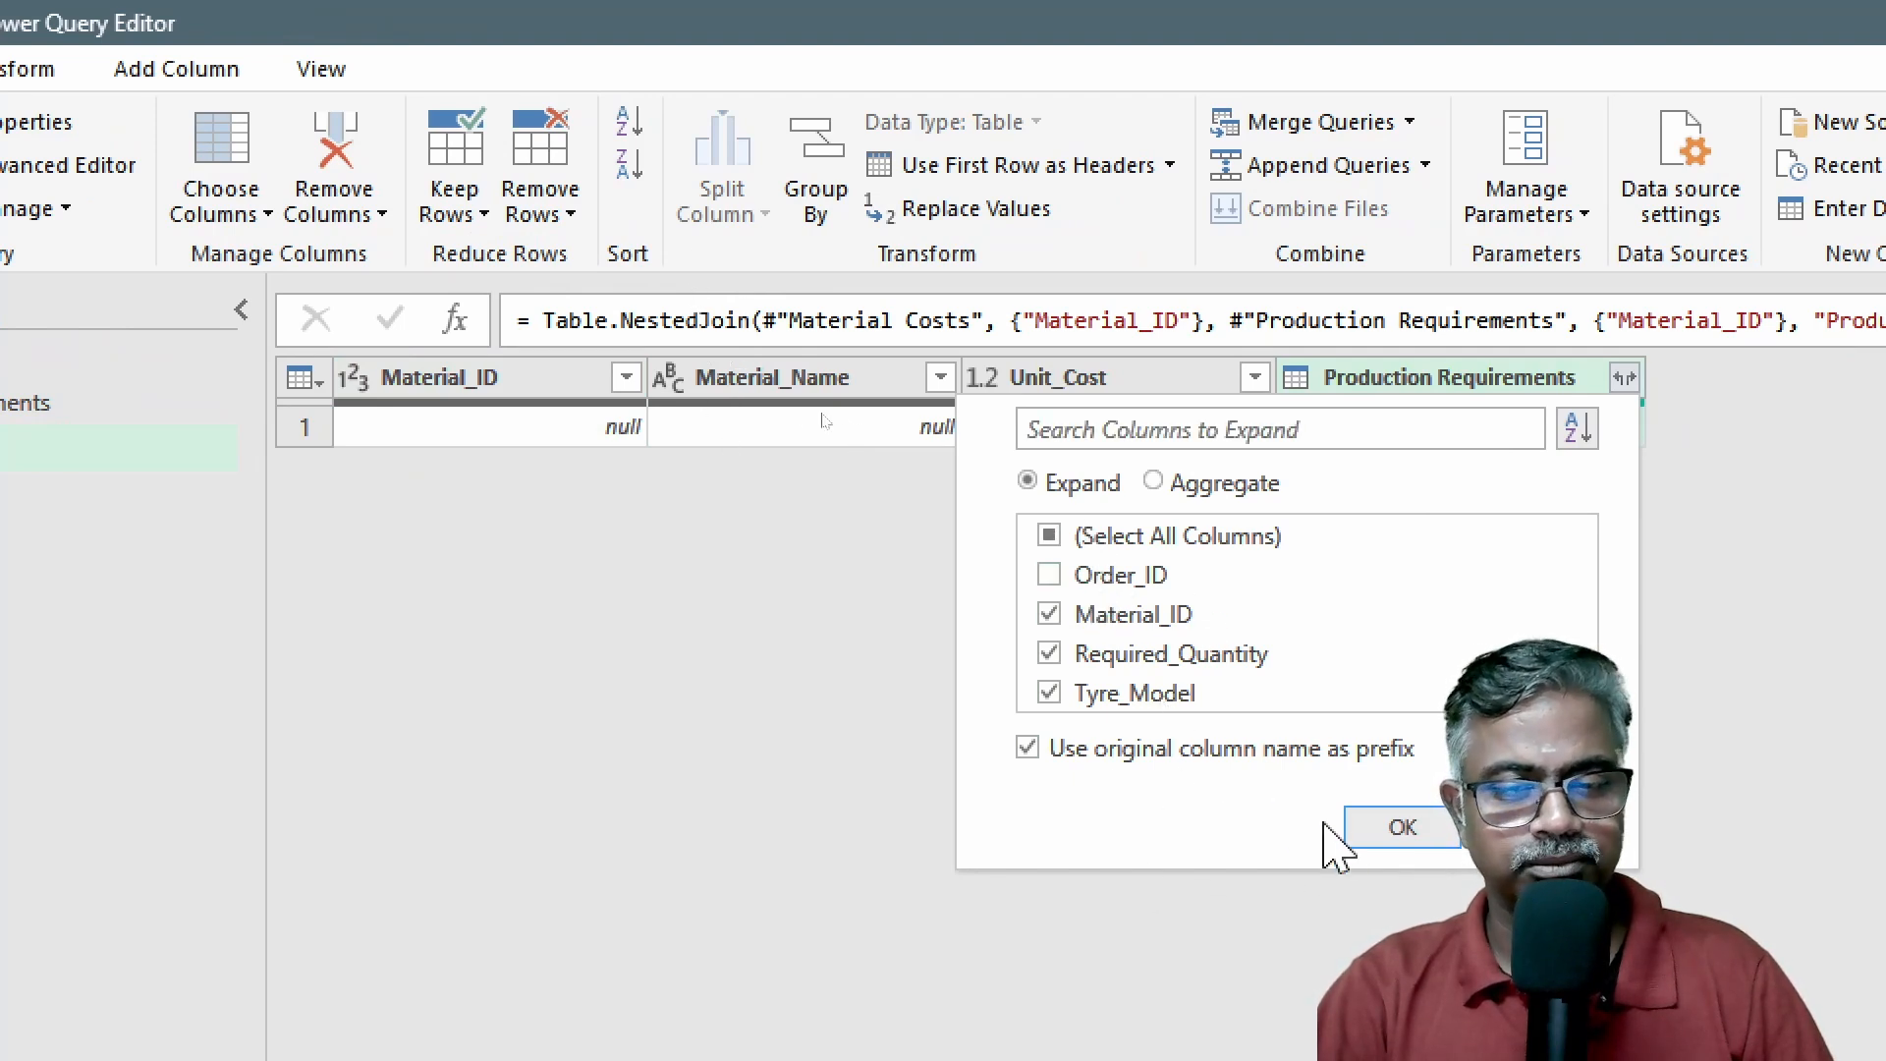
click(1403, 827)
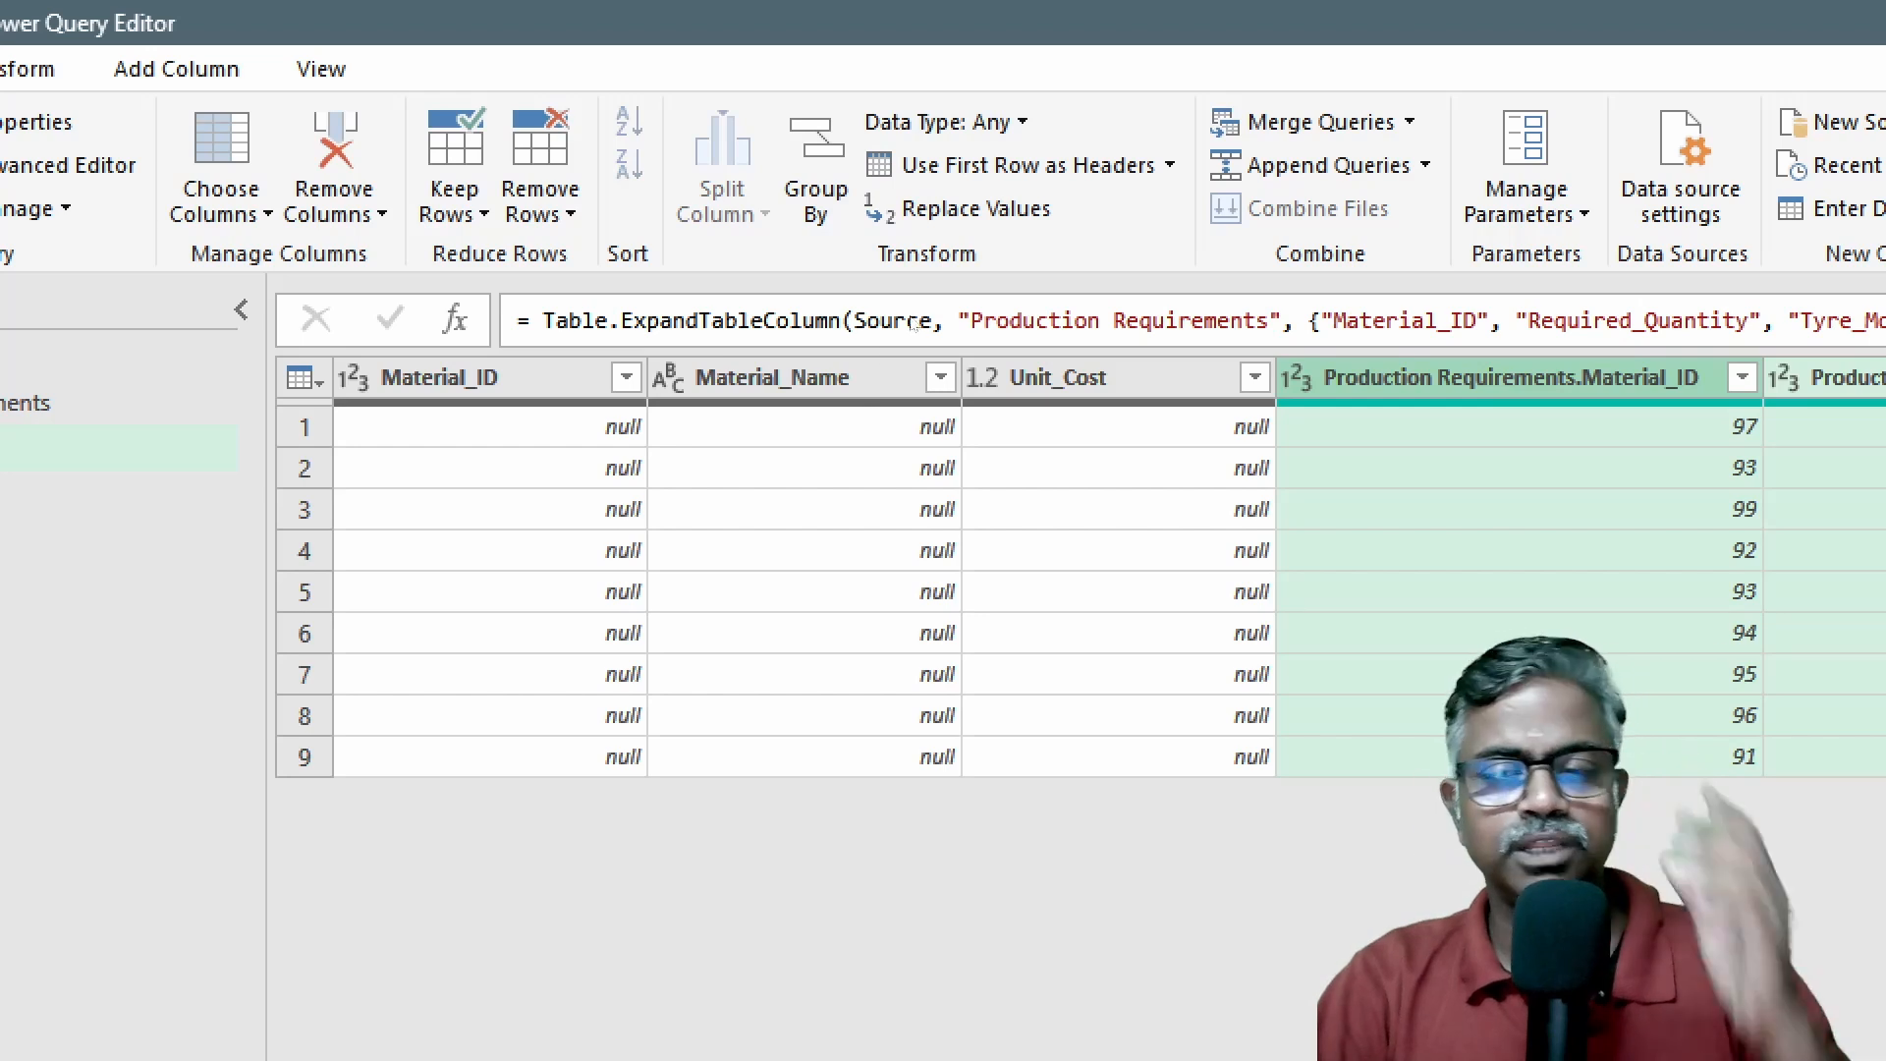